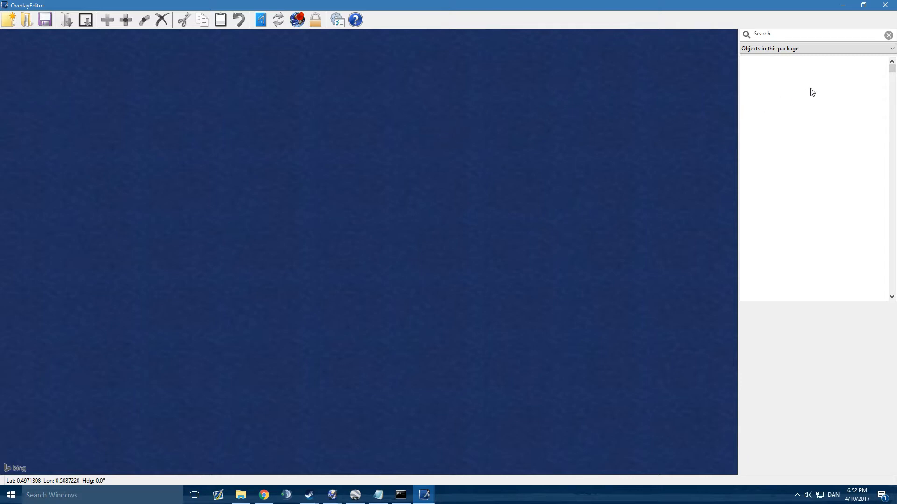
Step: Show the RescueX library and look through its cars, landmarks, lights, marks, objects, people and trains entries
{"action": "left_click", "coordinate": [804, 48]}
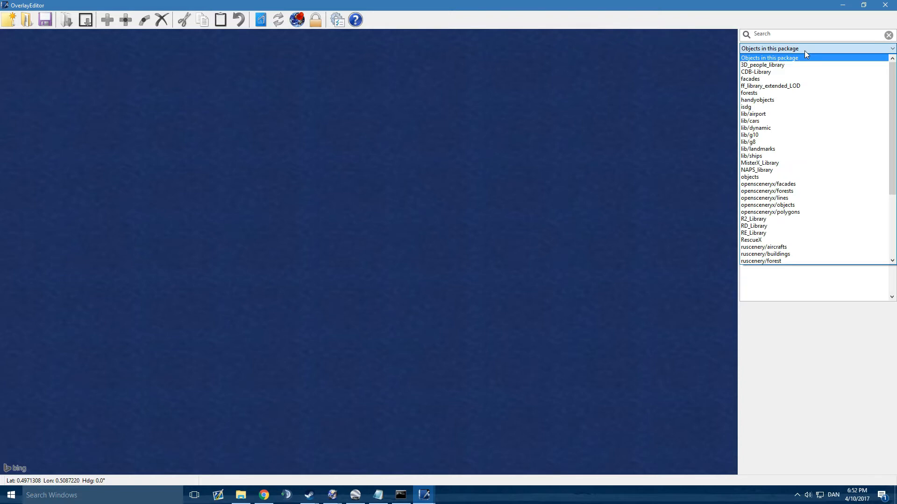
{"action": "left_click", "coordinate": [804, 51]}
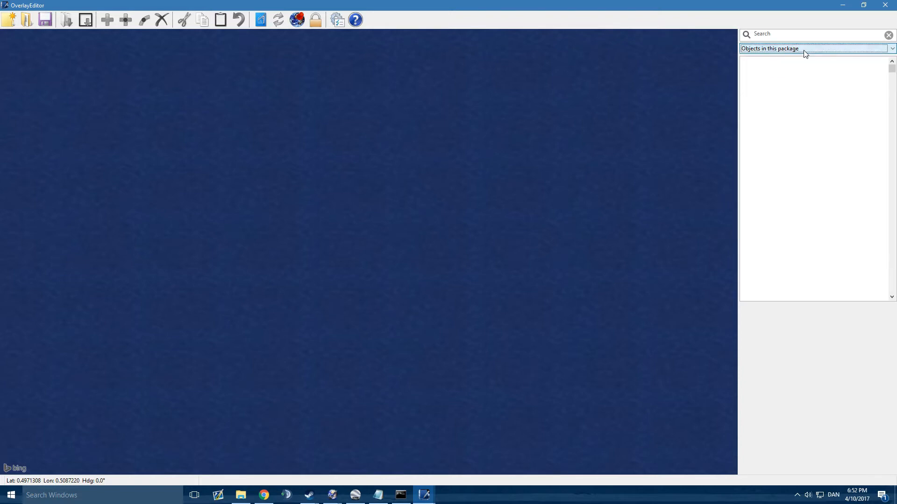
{"action": "left_click", "coordinate": [803, 50]}
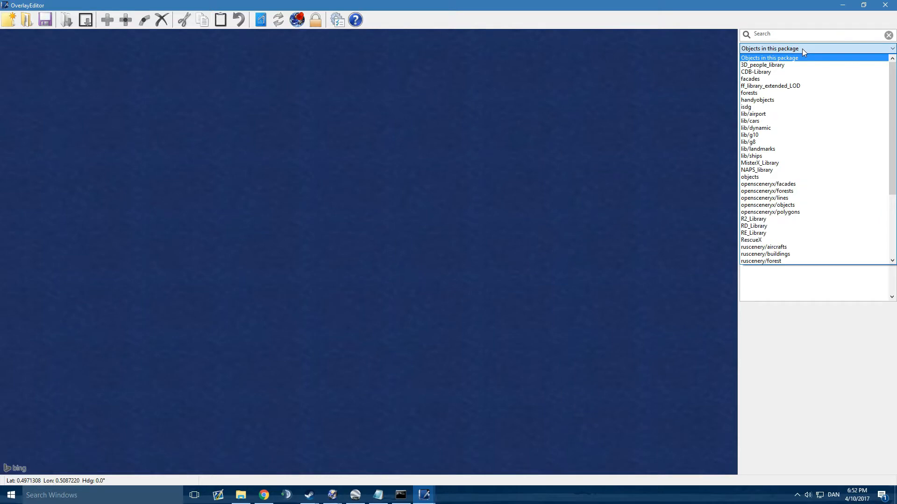
{"action": "scroll", "coordinate": [808, 72], "scroll_direction": "down", "scroll_amount": 1}
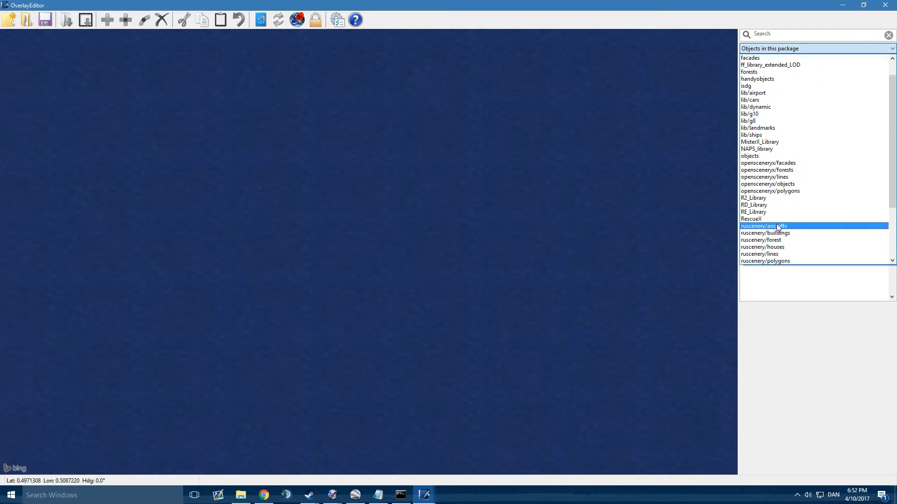
{"action": "left_click", "coordinate": [772, 221]}
{"action": "scroll", "coordinate": [811, 100], "scroll_direction": "down", "scroll_amount": 5}
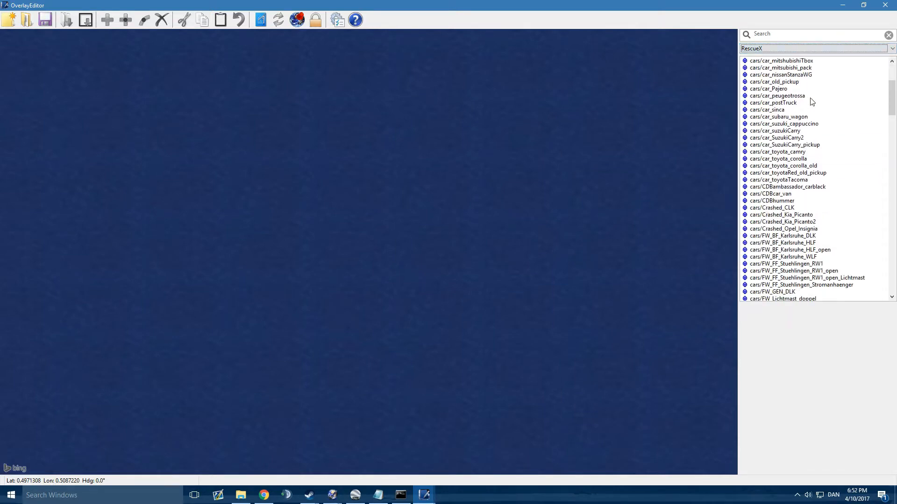
{"action": "scroll", "coordinate": [813, 103], "scroll_direction": "down", "scroll_amount": 12}
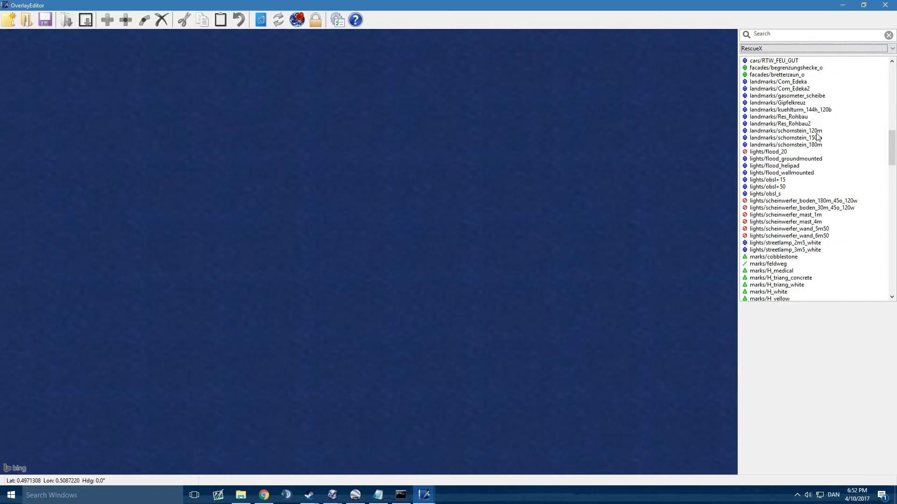
{"action": "scroll", "coordinate": [817, 136], "scroll_direction": "down", "scroll_amount": 6}
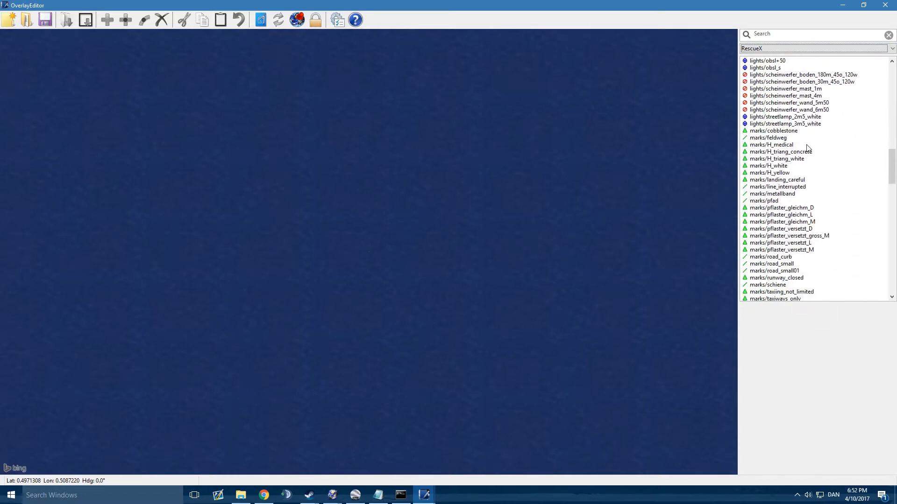
{"action": "scroll", "coordinate": [836, 125], "scroll_direction": "down", "scroll_amount": 5}
{"action": "scroll", "coordinate": [832, 123], "scroll_direction": "down", "scroll_amount": 10}
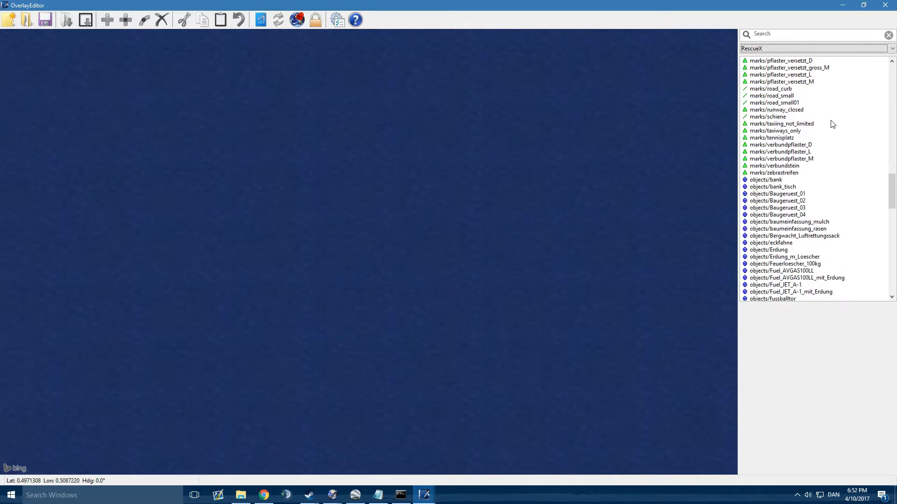
{"action": "scroll", "coordinate": [831, 124], "scroll_direction": "down", "scroll_amount": 18}
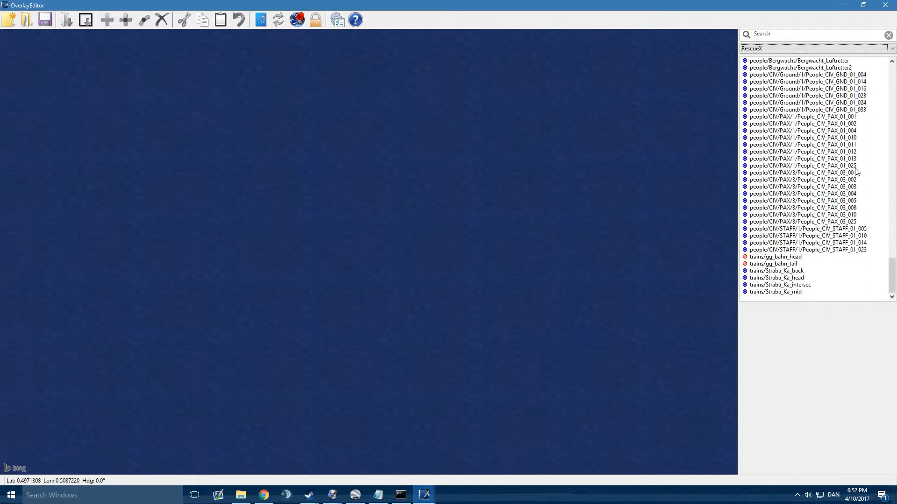
{"action": "scroll", "coordinate": [827, 230], "scroll_direction": "up", "scroll_amount": 10}
{"action": "scroll", "coordinate": [827, 229], "scroll_direction": "up", "scroll_amount": 20}
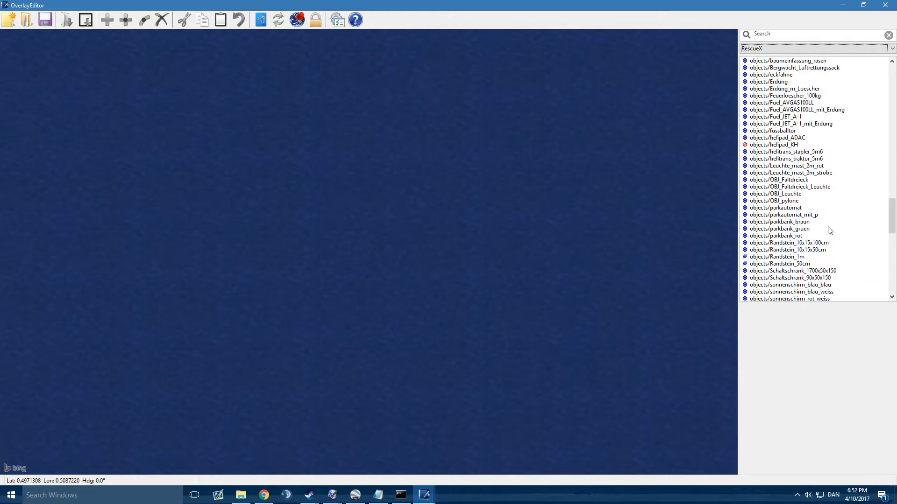
{"action": "scroll", "coordinate": [829, 230], "scroll_direction": "up", "scroll_amount": 15}
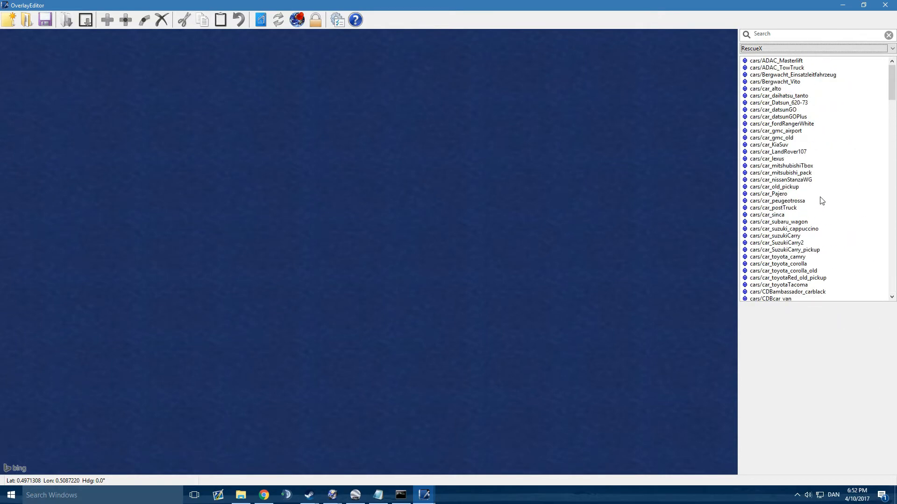
Step: Switch the object list to the swisscreations library and preview several of its alberi tree models
{"action": "left_click", "coordinate": [830, 48]}
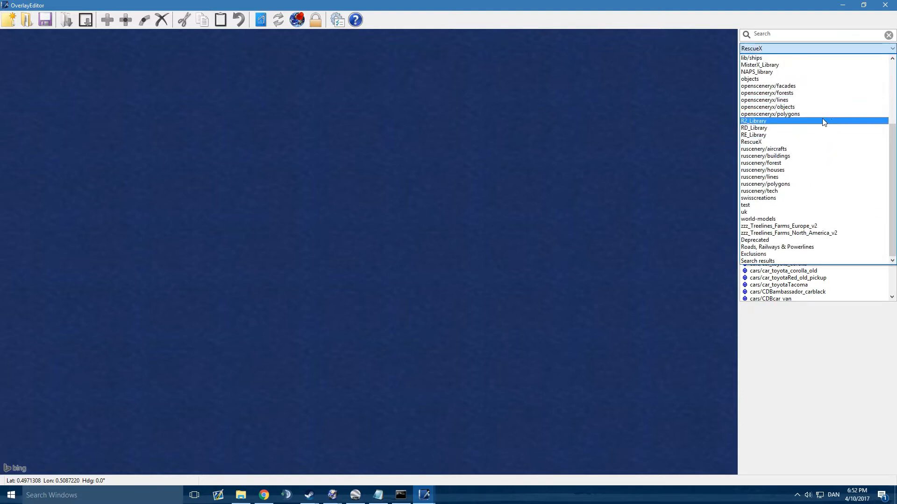
{"action": "left_click", "coordinate": [776, 198]}
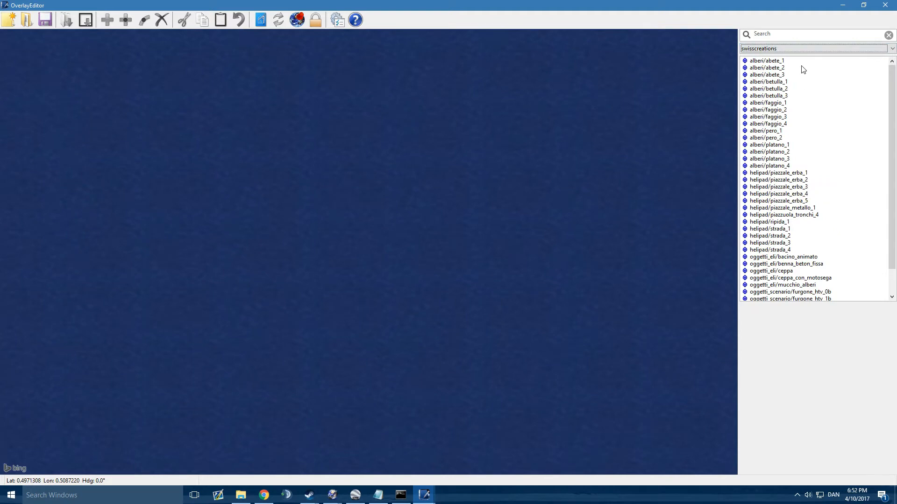
{"action": "left_click", "coordinate": [788, 61]}
{"action": "left_click", "coordinate": [817, 124]}
{"action": "scroll", "coordinate": [825, 169], "scroll_direction": "down", "scroll_amount": 2}
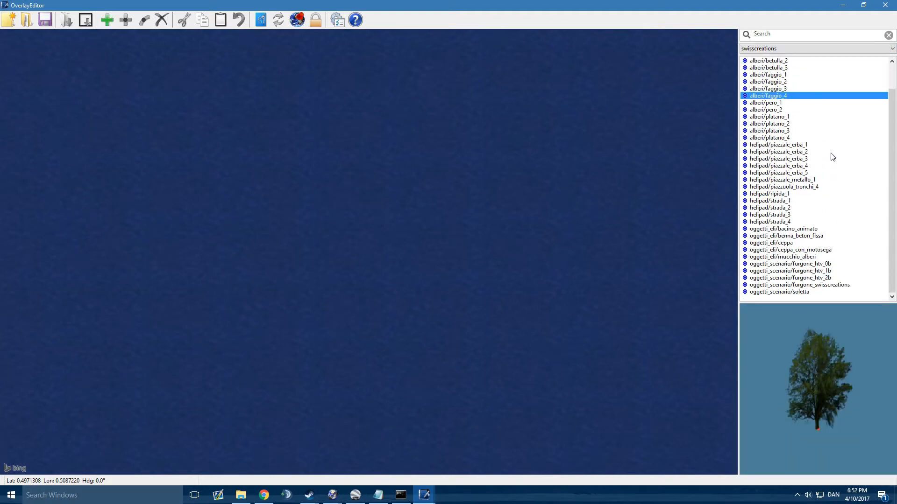
{"action": "left_click", "coordinate": [780, 140]}
Step: Preview the helipad models in the swisscreations library, from piazzale_erba_1 through strada_4
{"action": "left_click", "coordinate": [782, 145]}
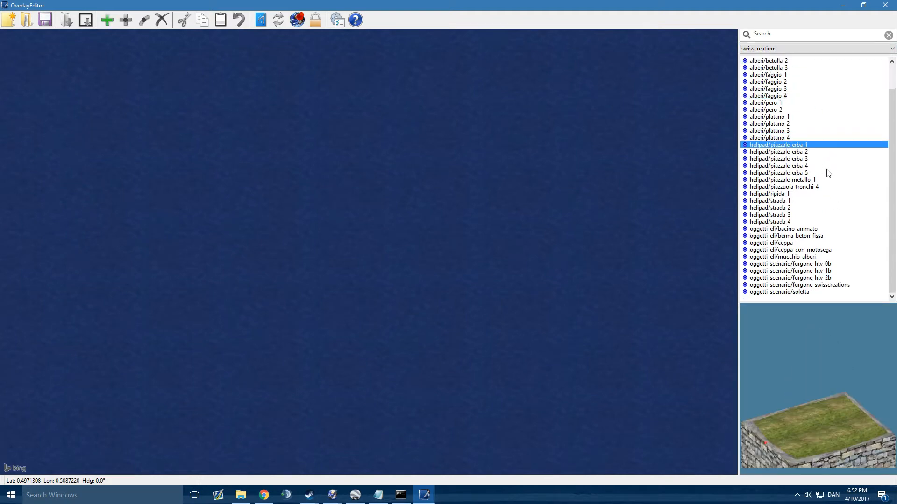
{"action": "left_click", "coordinate": [790, 153]}
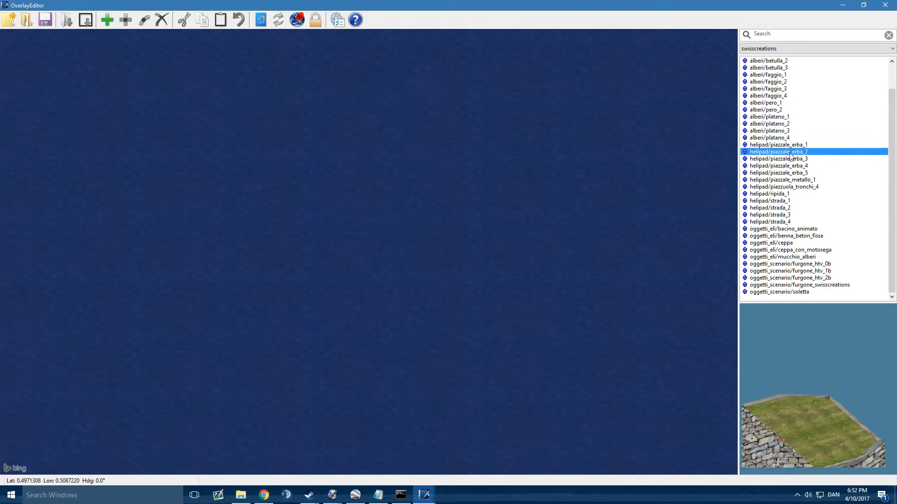
{"action": "left_click", "coordinate": [798, 159]}
{"action": "left_click", "coordinate": [801, 166]}
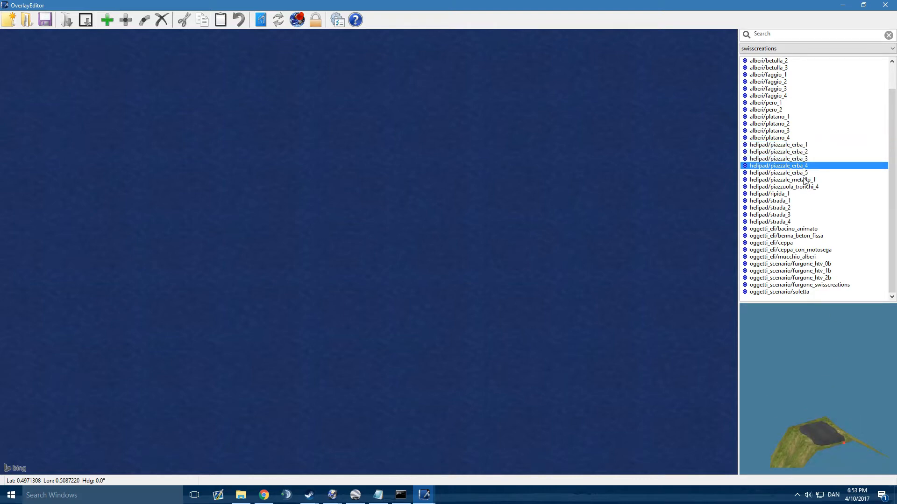
{"action": "left_click", "coordinate": [803, 173]}
{"action": "left_click", "coordinate": [810, 182]}
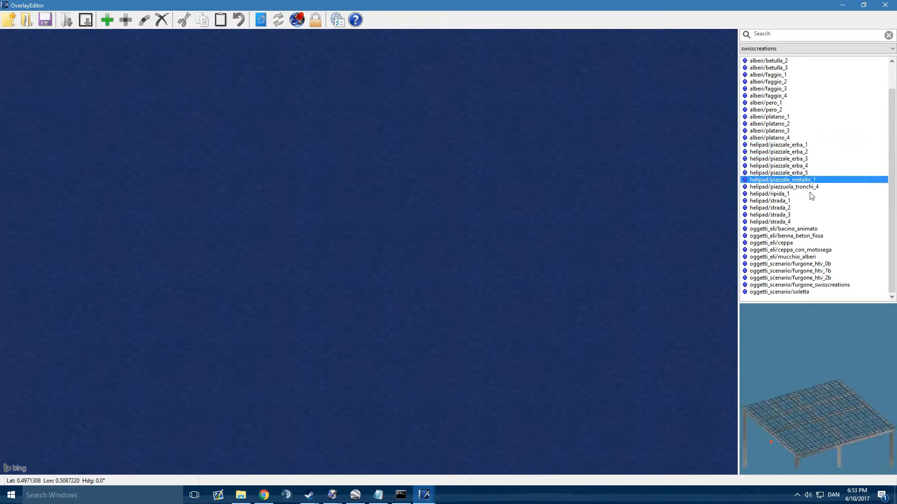
{"action": "left_click", "coordinate": [807, 188]}
{"action": "left_click", "coordinate": [801, 195]}
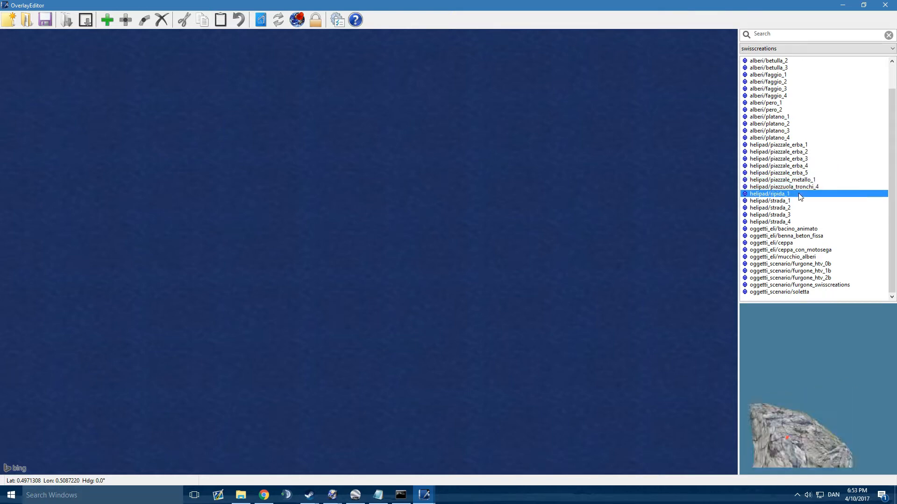
{"action": "left_click", "coordinate": [794, 202]}
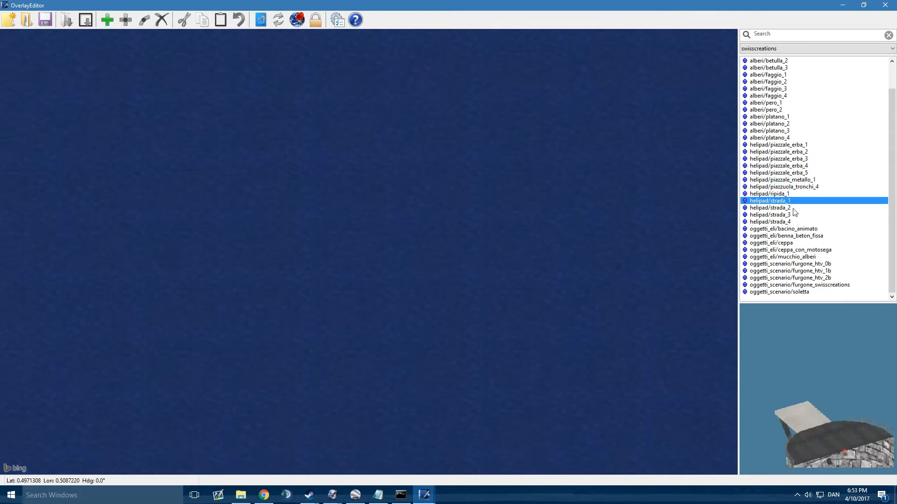
{"action": "left_click", "coordinate": [793, 208]}
{"action": "left_click", "coordinate": [790, 215]}
{"action": "left_click", "coordinate": [792, 222]}
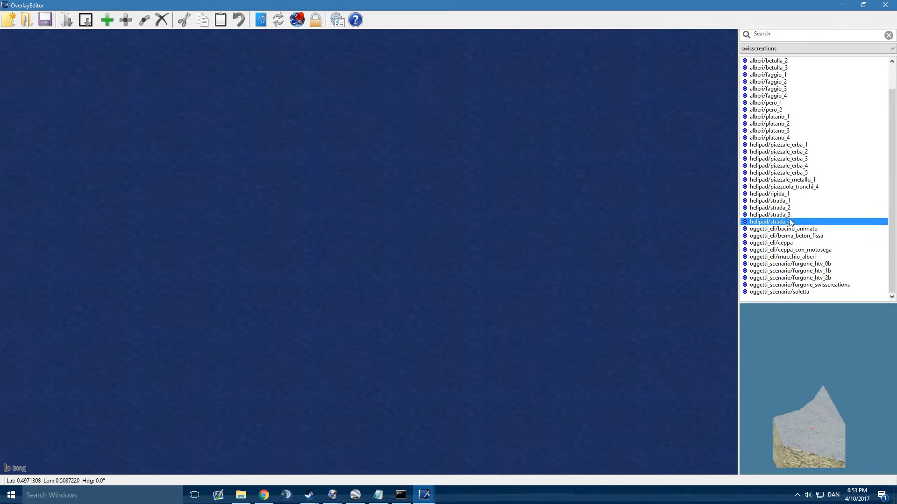
Step: Preview the oggetti_eli and oggetti_scenario models, including the tree stump, log pile, furgone vans and soletta
{"action": "left_click", "coordinate": [795, 229]}
{"action": "left_click", "coordinate": [814, 146]}
{"action": "left_click", "coordinate": [810, 244]}
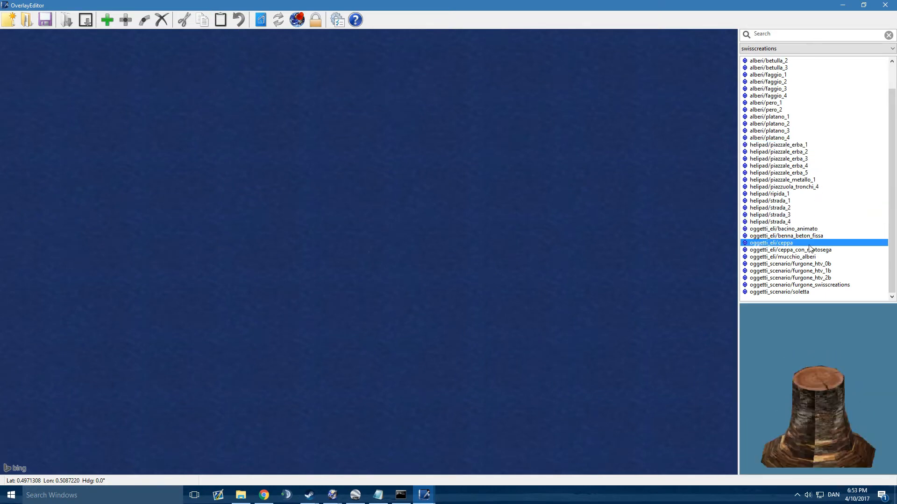
{"action": "left_click", "coordinate": [803, 278]}
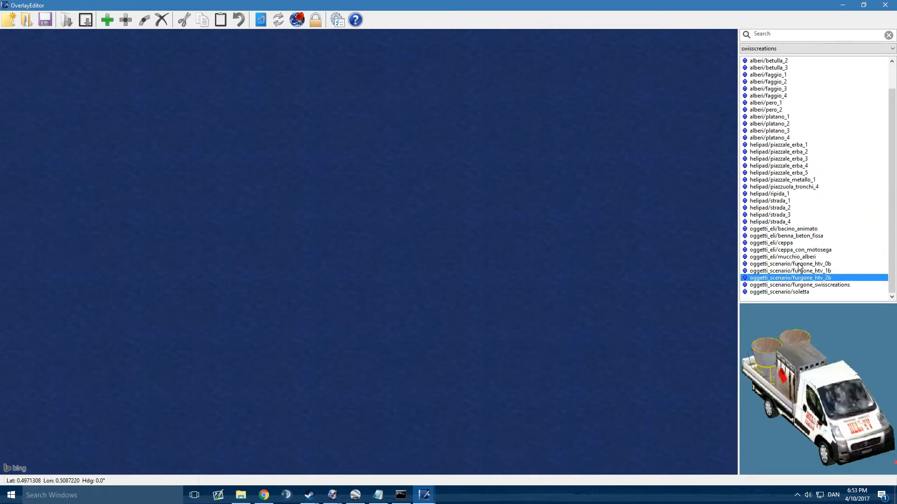
{"action": "left_click", "coordinate": [789, 272]}
{"action": "left_click", "coordinate": [784, 286]}
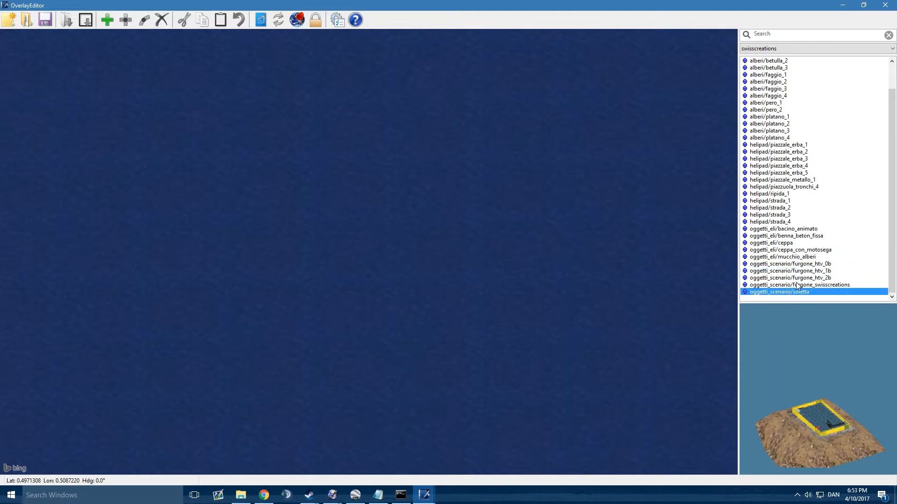
{"action": "left_click", "coordinate": [798, 279]}
{"action": "left_click", "coordinate": [800, 271]}
{"action": "left_click", "coordinate": [801, 257]}
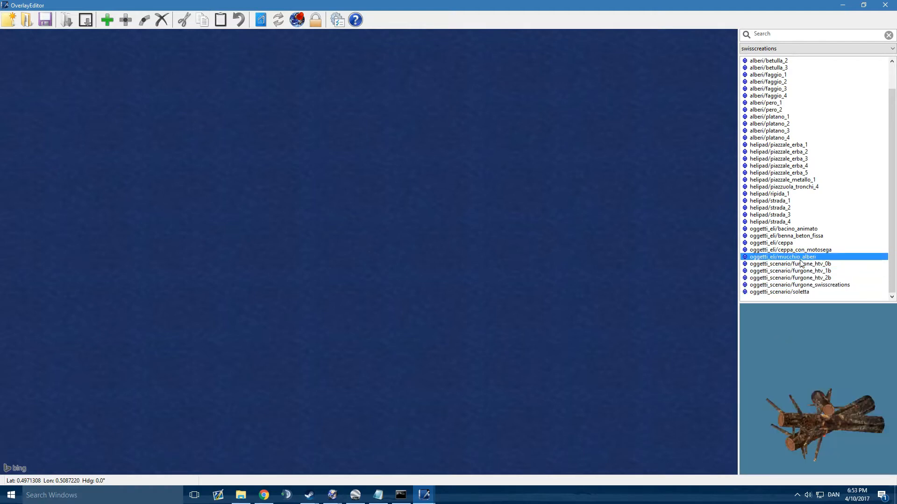
{"action": "left_click", "coordinate": [796, 264]}
{"action": "left_click", "coordinate": [799, 251]}
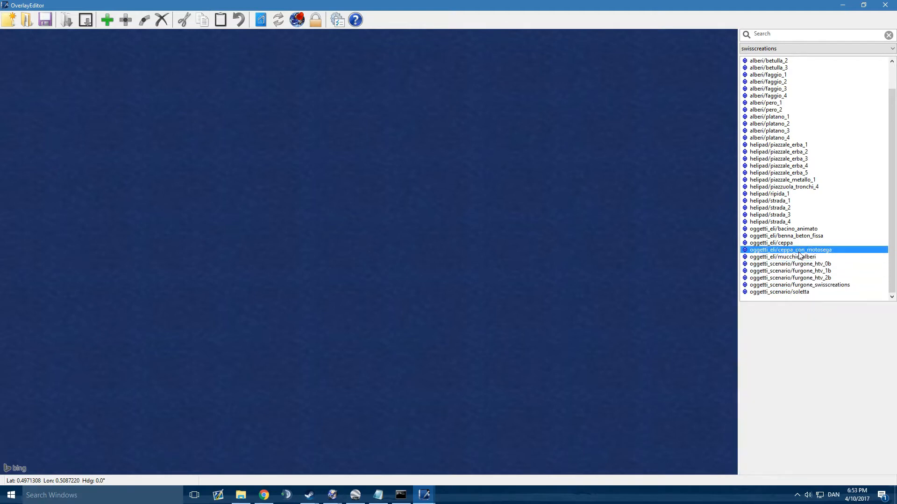
{"action": "left_click", "coordinate": [792, 244]}
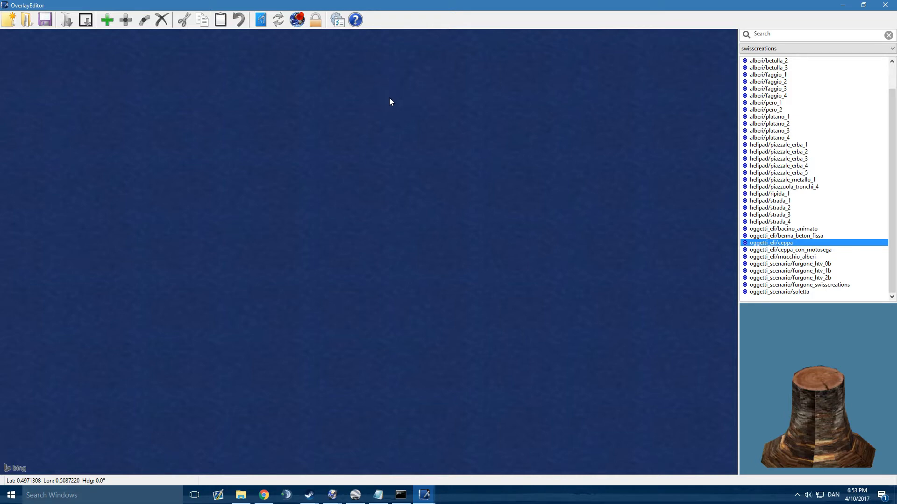
Step: Go to the airport CYBD - Bella Coola and bring its runway into closer view on the map
{"action": "left_click", "coordinate": [295, 24]}
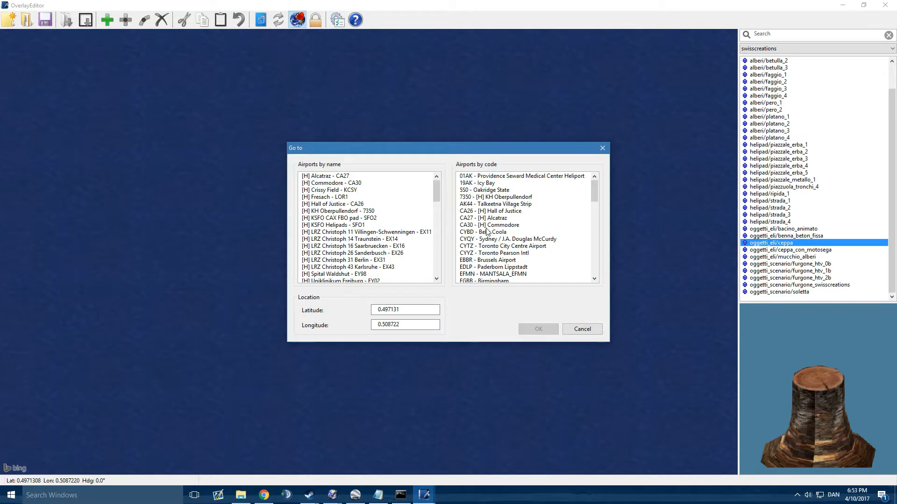
{"action": "left_click_drag", "start_coordinate": [483, 150], "coordinate": [464, 107]}
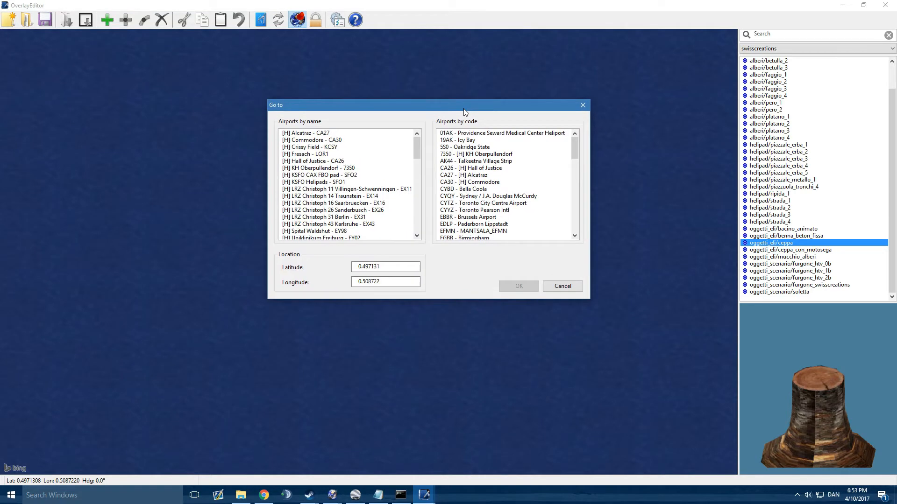
{"action": "left_click", "coordinate": [488, 177]}
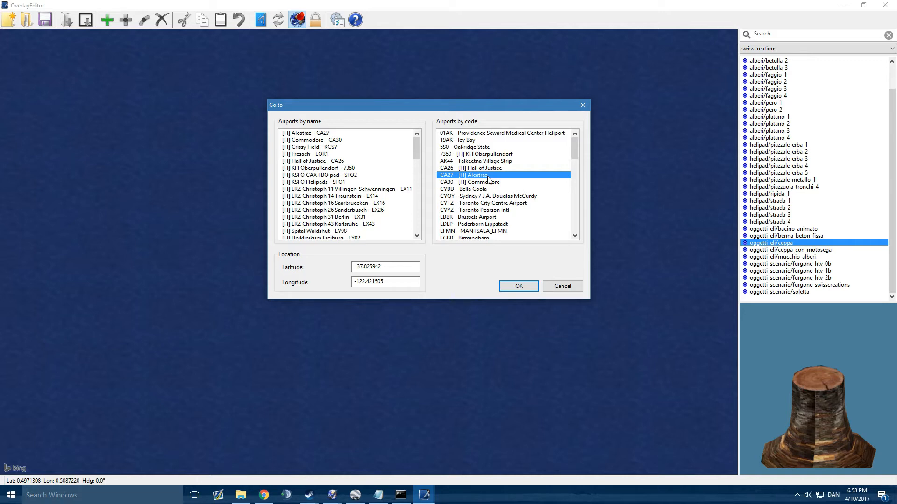
{"action": "key", "text": "Down"}
{"action": "key", "text": "Down"}
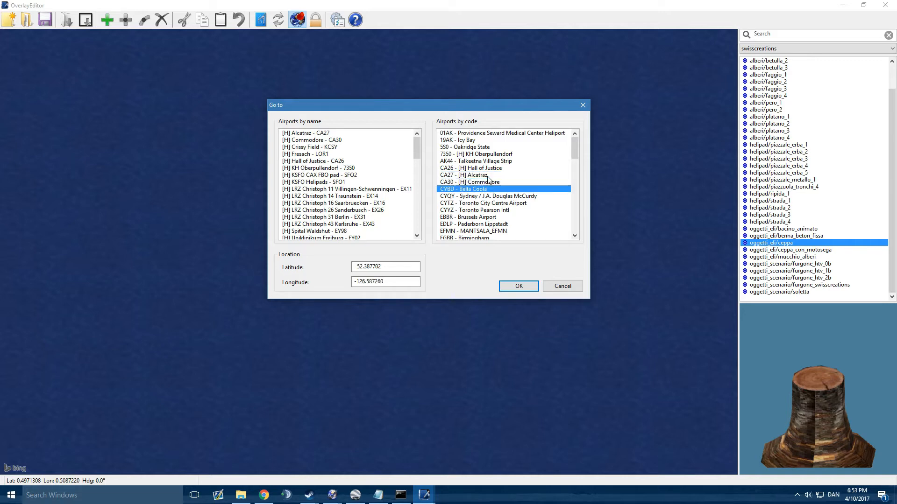
{"action": "left_click", "coordinate": [521, 288]}
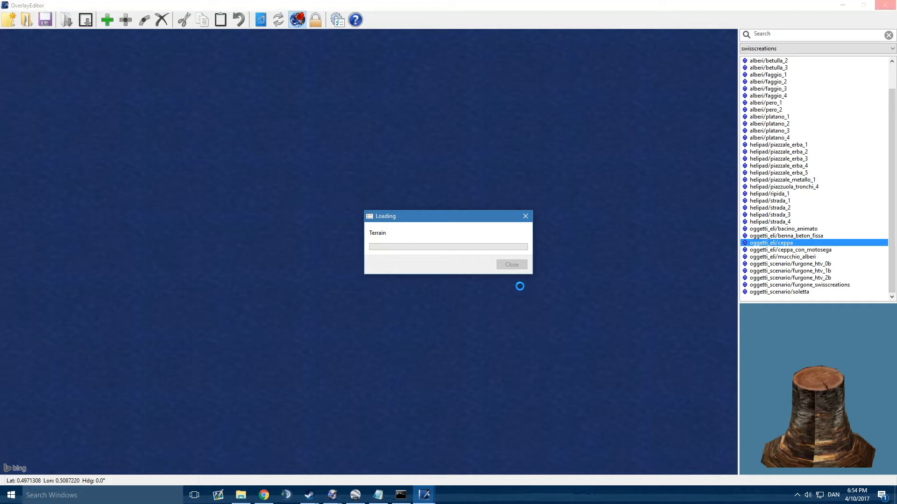
{"action": "left_click", "coordinate": [425, 495]}
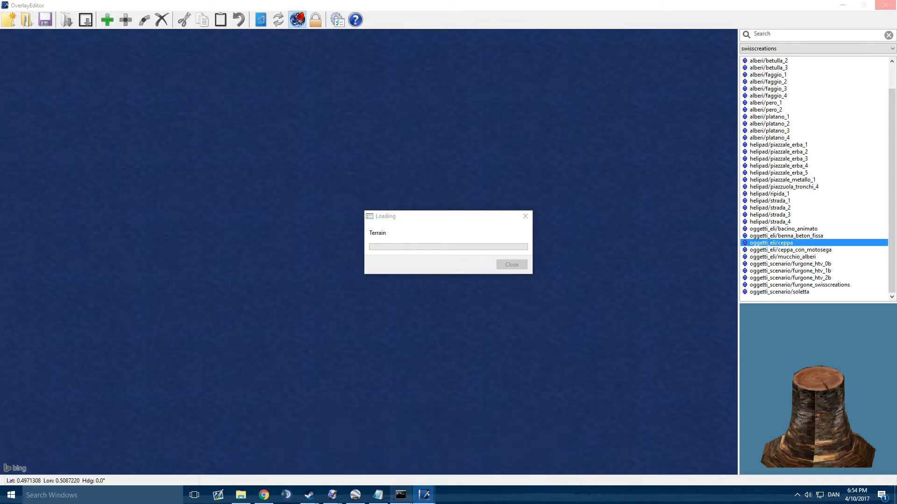
{"action": "mouse_move", "coordinate": [425, 495]}
{"action": "mouse_move", "coordinate": [324, 450]}
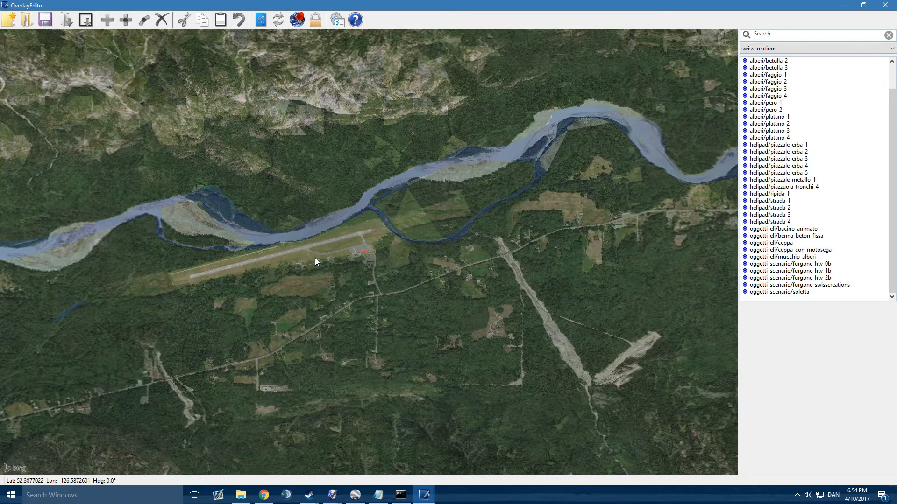
{"action": "left_click_drag", "start_coordinate": [314, 257], "coordinate": [405, 261]}
{"action": "scroll", "coordinate": [379, 260], "scroll_direction": "up", "scroll_amount": 3}
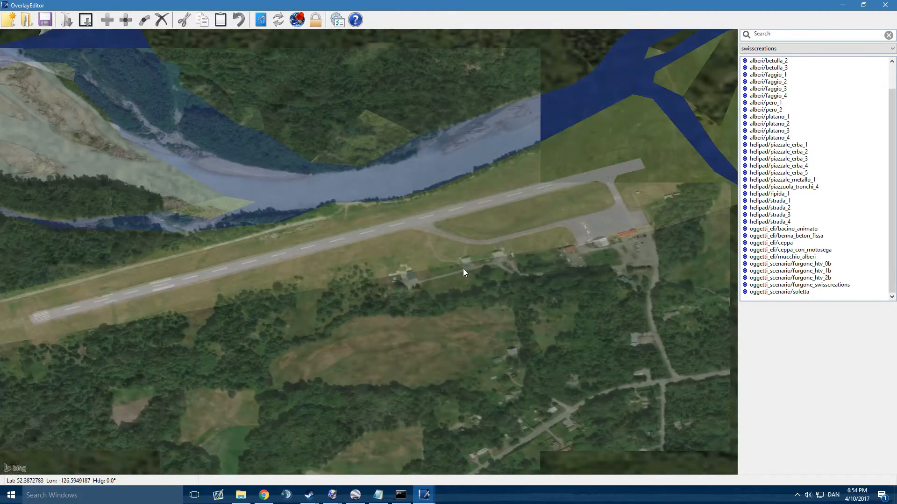
Step: Use Microsoft Bing as the background imagery and set its opacity to 100
{"action": "scroll", "coordinate": [515, 252], "scroll_direction": "down", "scroll_amount": 1}
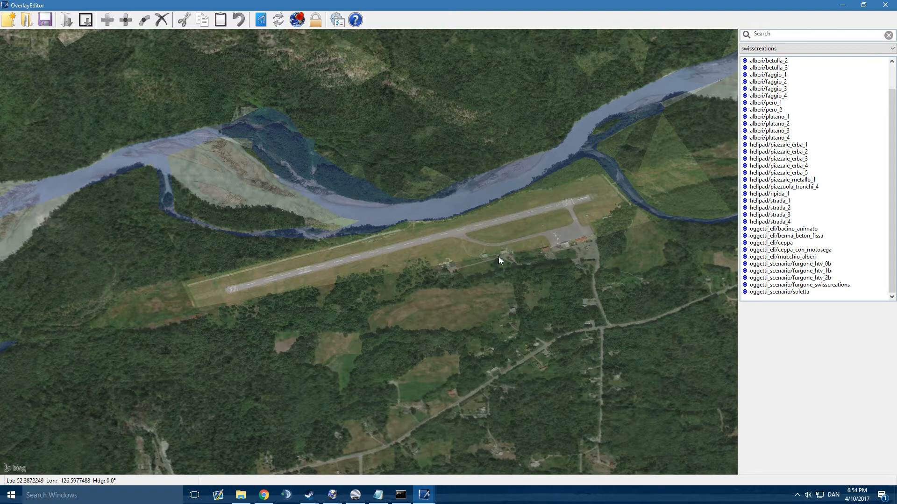
{"action": "scroll", "coordinate": [402, 252], "scroll_direction": "down", "scroll_amount": 1}
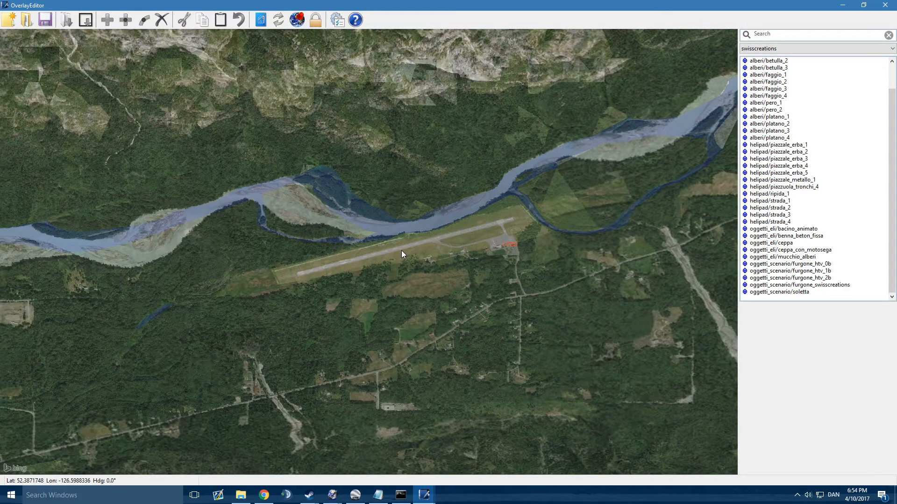
{"action": "scroll", "coordinate": [401, 250], "scroll_direction": "down", "scroll_amount": 1}
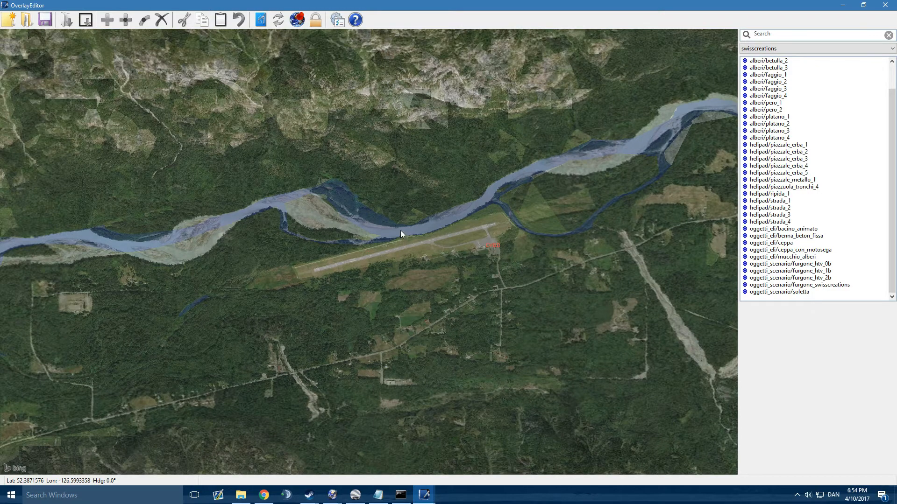
{"action": "left_click", "coordinate": [263, 24]}
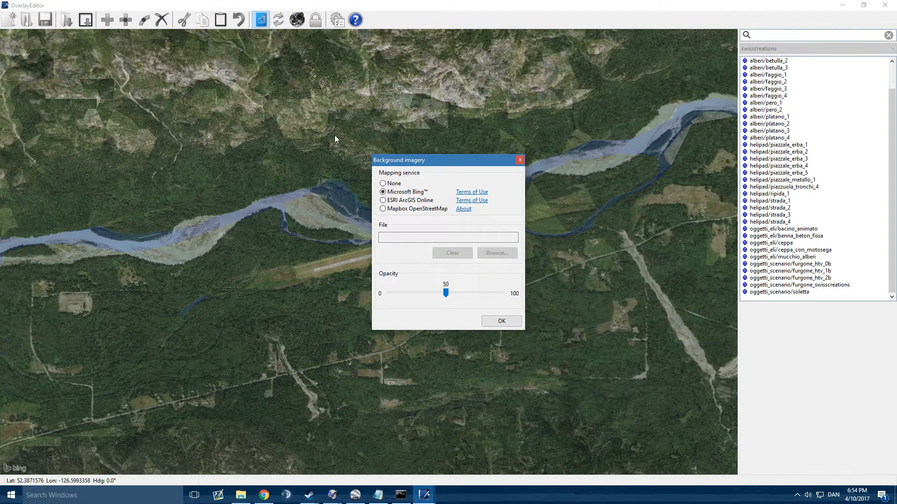
{"action": "left_click", "coordinate": [383, 192]}
{"action": "left_click_drag", "start_coordinate": [446, 293], "coordinate": [556, 301]}
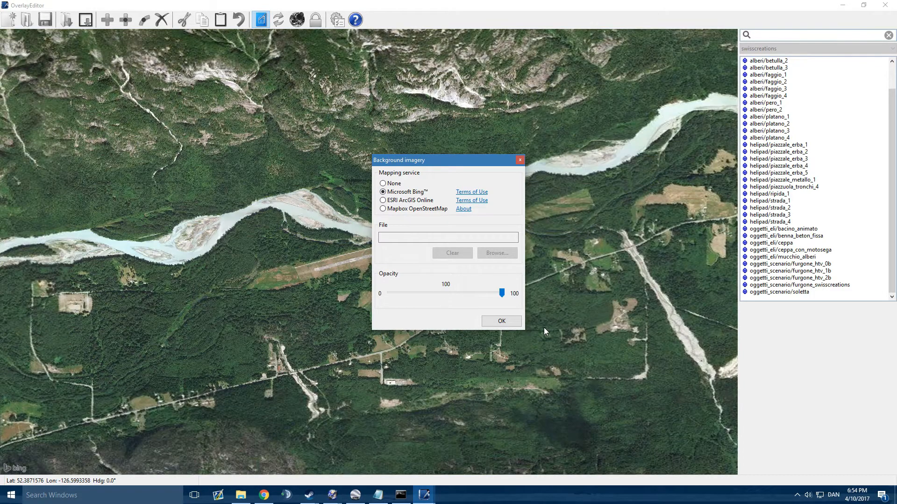
{"action": "left_click_drag", "start_coordinate": [502, 293], "coordinate": [446, 294]}
{"action": "left_click", "coordinate": [445, 294]}
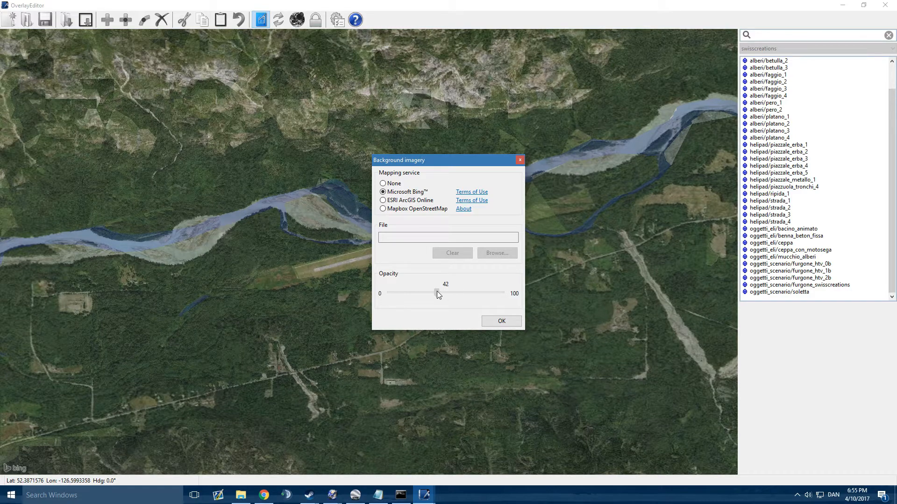
{"action": "left_click_drag", "start_coordinate": [437, 292], "coordinate": [503, 293]}
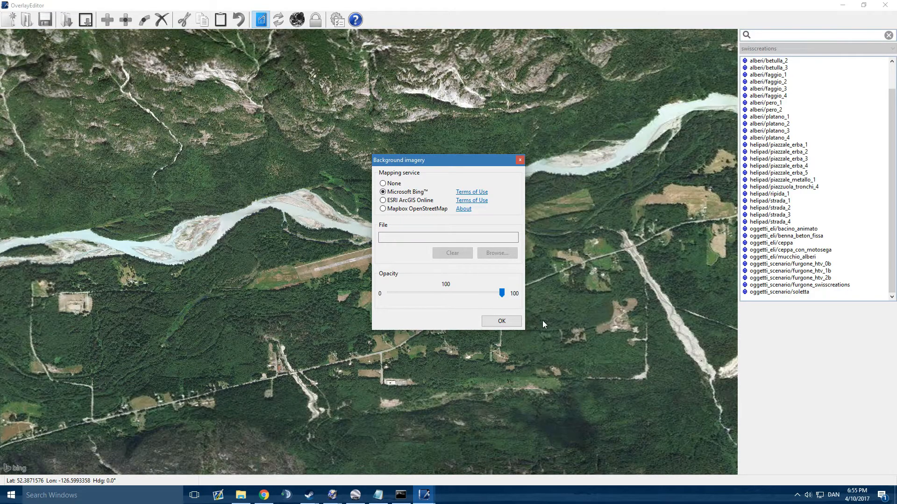
{"action": "left_click", "coordinate": [501, 320]}
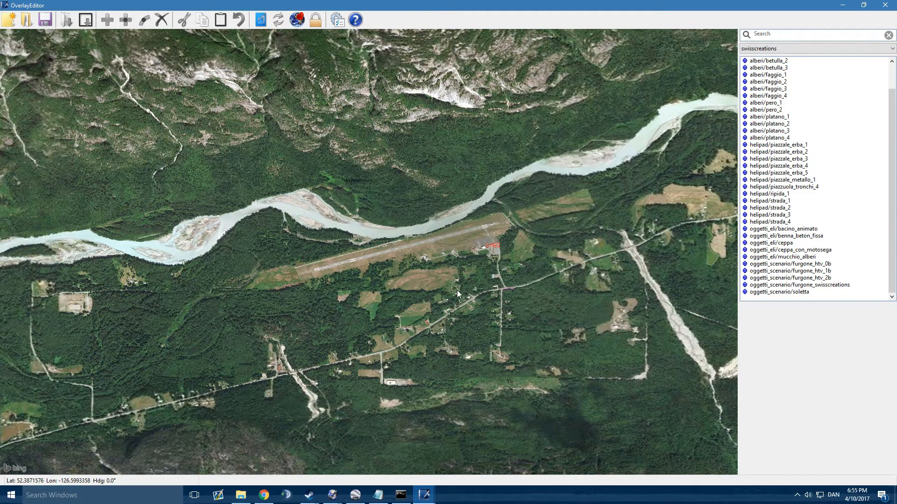
Step: Create a new scenery package named Test and dismiss the default airport data warning
{"action": "middle_click_drag", "start_coordinate": [505, 290], "coordinate": [452, 296]}
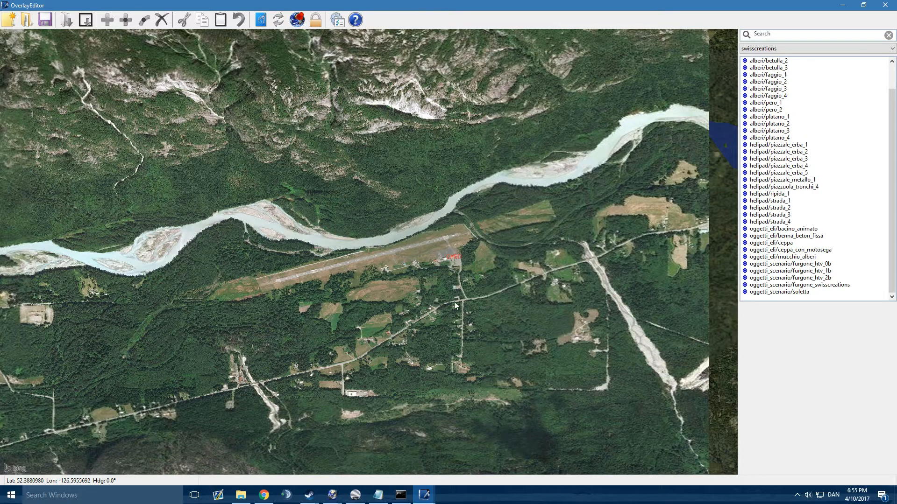
{"action": "scroll", "coordinate": [478, 276], "scroll_direction": "down", "scroll_amount": 3}
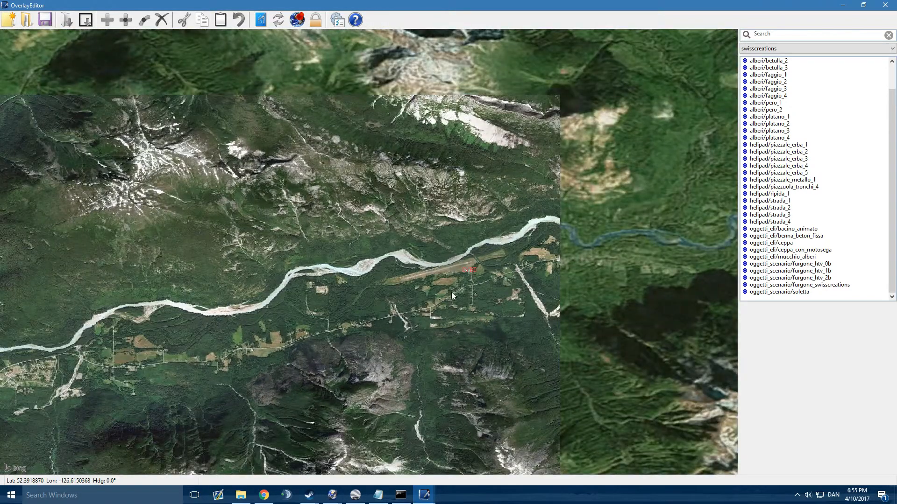
{"action": "left_click_drag", "start_coordinate": [551, 294], "coordinate": [442, 292]}
{"action": "middle_click_drag", "start_coordinate": [443, 292], "coordinate": [614, 263]}
{"action": "middle_click_drag", "start_coordinate": [264, 282], "coordinate": [301, 277]}
{"action": "left_click", "coordinate": [17, 19]}
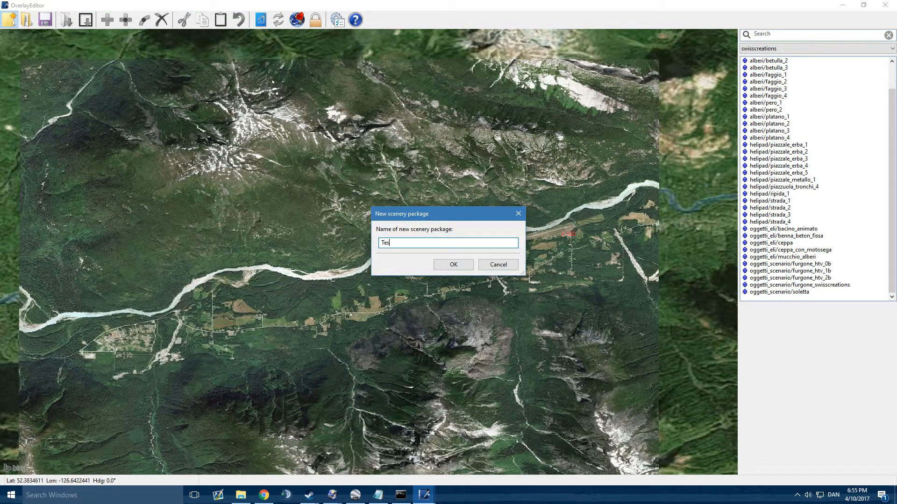
{"action": "type", "text": "Tes"}
{"action": "key", "text": "Return"}
{"action": "left_click_drag", "start_coordinate": [427, 204], "coordinate": [336, 147]}
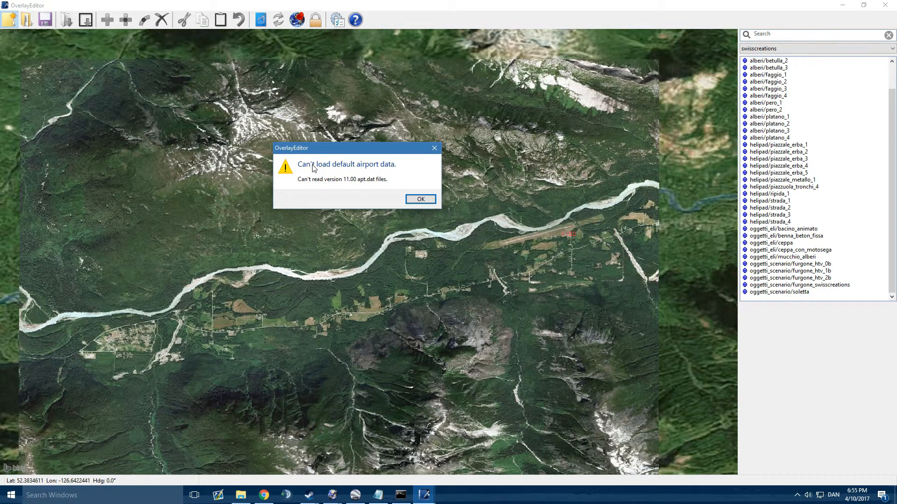
{"action": "left_click", "coordinate": [420, 200]}
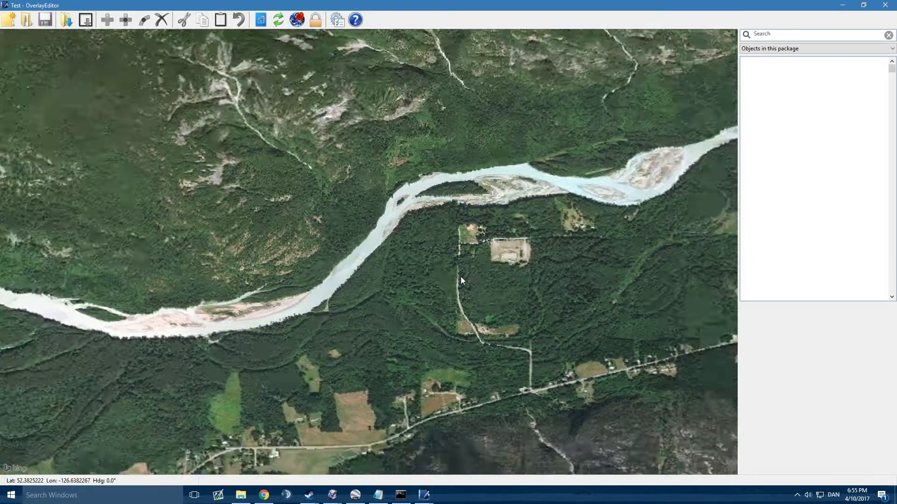
Step: Examine the valley southwest of the airport and bring the road beside the brown field into close view
{"action": "scroll", "coordinate": [460, 276], "scroll_direction": "down", "scroll_amount": 5}
{"action": "middle_click_drag", "start_coordinate": [378, 340], "coordinate": [504, 288]}
{"action": "middle_click_drag", "start_coordinate": [414, 295], "coordinate": [297, 242]}
{"action": "scroll", "coordinate": [381, 265], "scroll_direction": "up", "scroll_amount": 5}
{"action": "scroll", "coordinate": [381, 265], "scroll_direction": "up", "scroll_amount": 5}
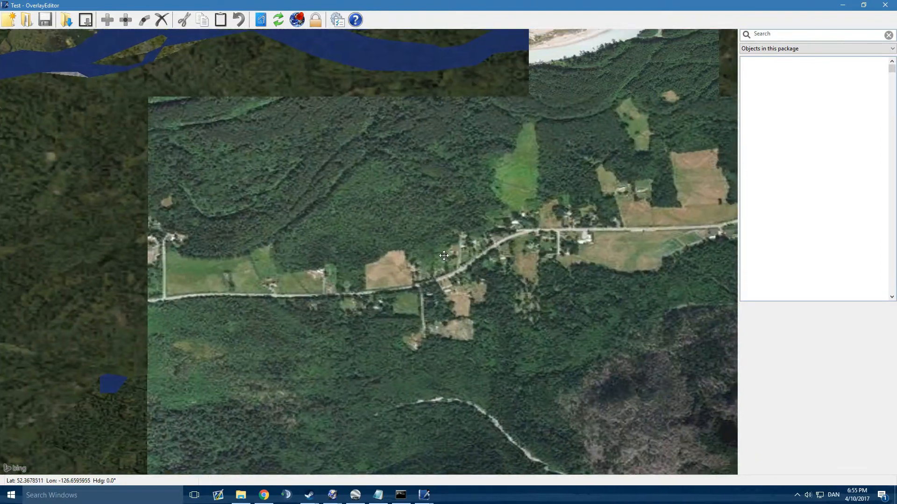
{"action": "scroll", "coordinate": [326, 267], "scroll_direction": "up", "scroll_amount": 3}
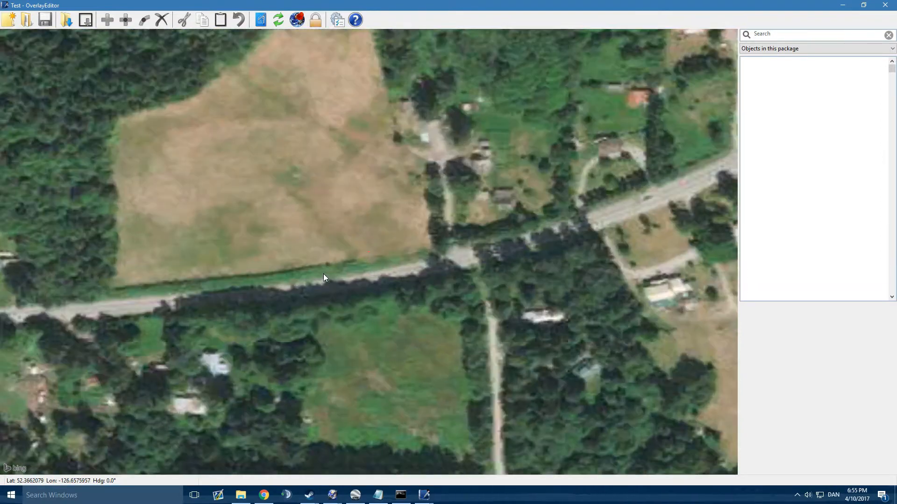
{"action": "scroll", "coordinate": [362, 289], "scroll_direction": "up", "scroll_amount": 2}
{"action": "middle_click_drag", "start_coordinate": [414, 276], "coordinate": [391, 300]}
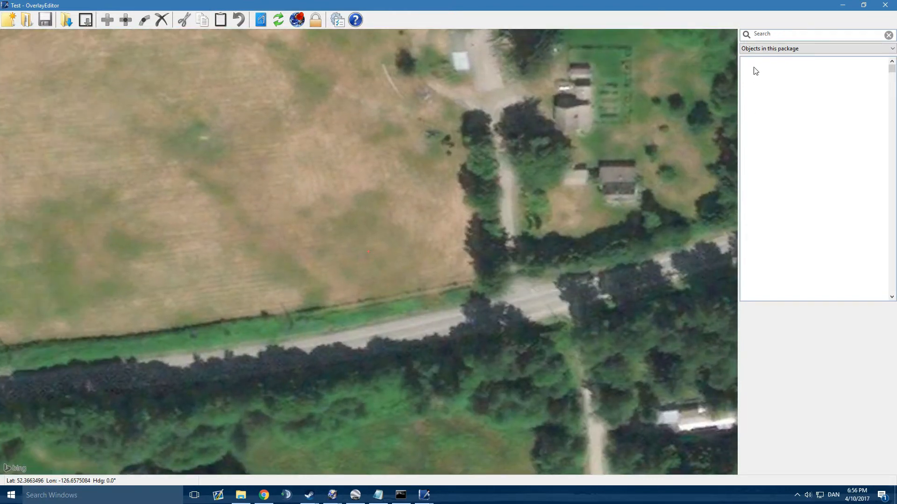
Step: Switch the object list to the RescueX library
{"action": "left_click", "coordinate": [774, 49]}
{"action": "scroll", "coordinate": [796, 171], "scroll_direction": "down", "scroll_amount": 1}
{"action": "scroll", "coordinate": [797, 169], "scroll_direction": "up", "scroll_amount": 1}
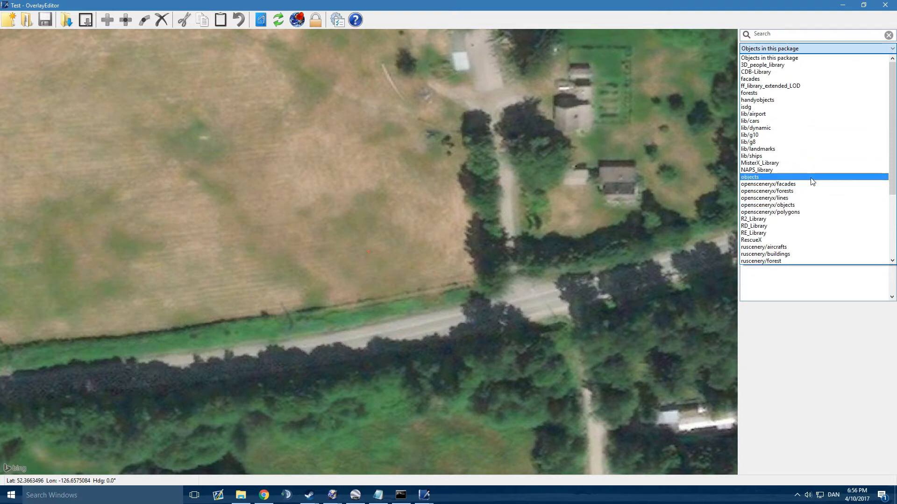
{"action": "left_click", "coordinate": [789, 240]}
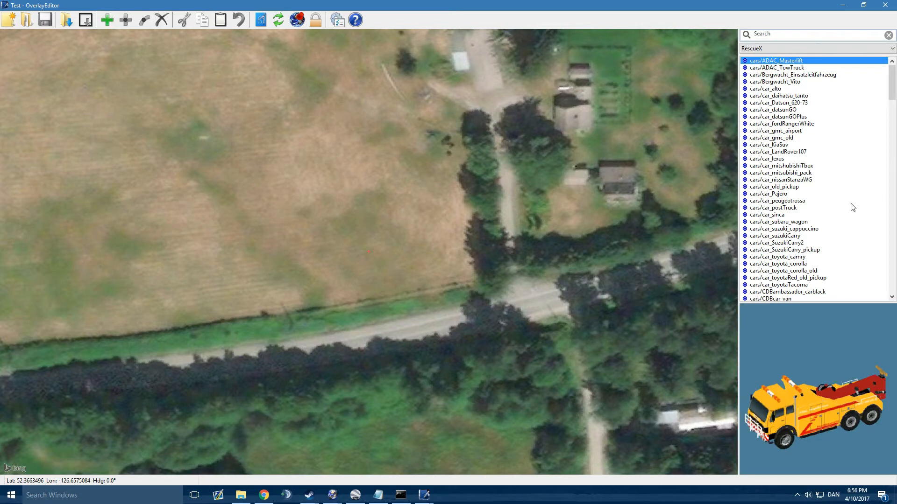
Step: Preview RescueX vehicle models, including FW_FF_Stuehlingen_RW1_open_Lichtmast, FW_GEN_DLK and Crashed_Kia_Picanto
{"action": "scroll", "coordinate": [846, 214], "scroll_direction": "down", "scroll_amount": 5}
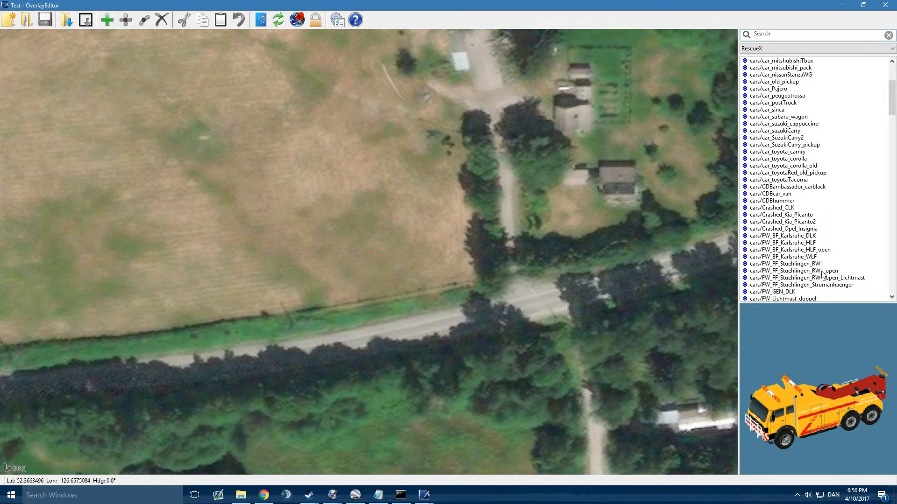
{"action": "left_click", "coordinate": [853, 263]}
{"action": "left_click", "coordinate": [801, 278]}
{"action": "scroll", "coordinate": [802, 279], "scroll_direction": "down", "scroll_amount": 2}
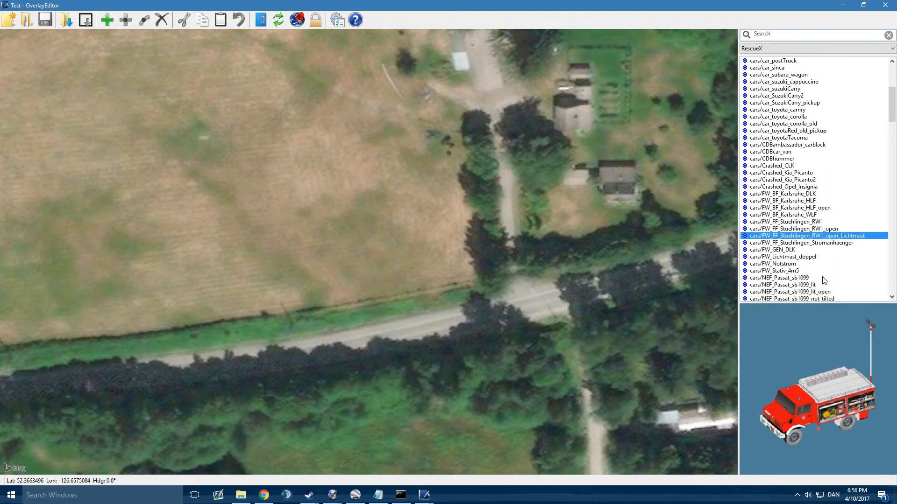
{"action": "left_click", "coordinate": [806, 265]}
{"action": "left_click", "coordinate": [807, 251]}
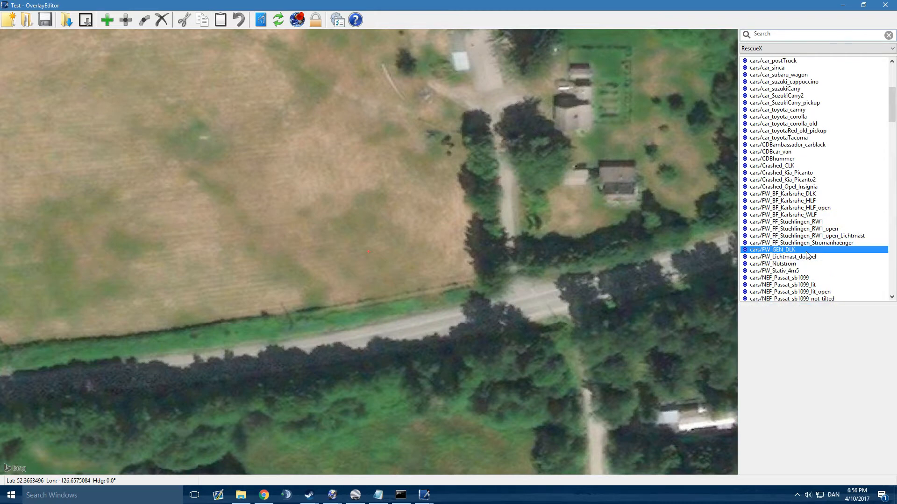
{"action": "left_click", "coordinate": [812, 237]}
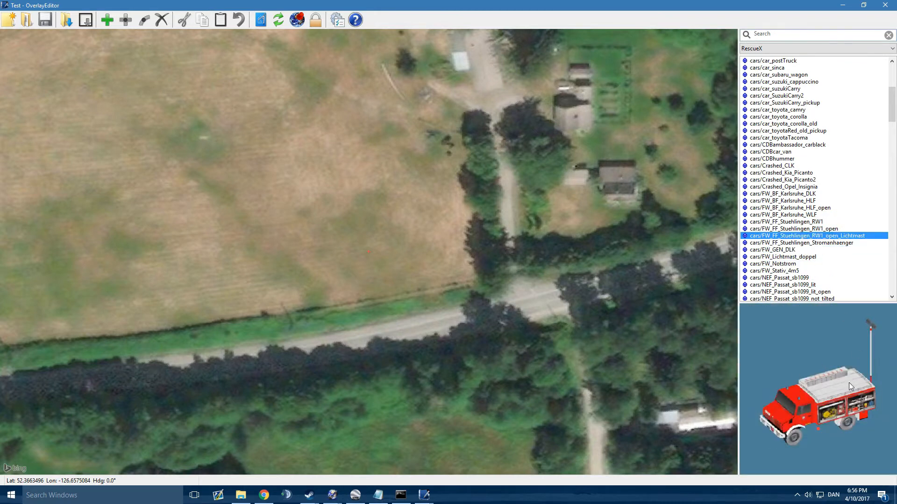
{"action": "left_click", "coordinate": [791, 173]}
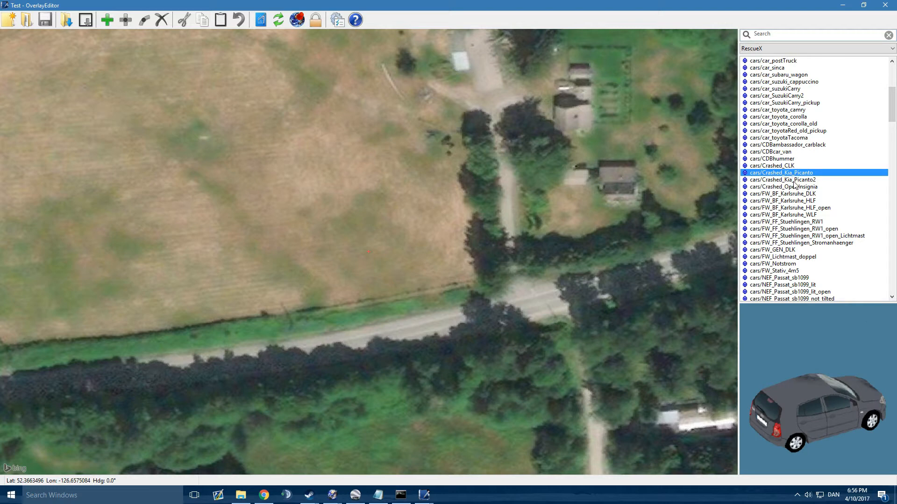
Step: Place the cars/Crashed_Kia_Picanto2 object on the grass verge between the brown field and the road
{"action": "left_click", "coordinate": [797, 180]}
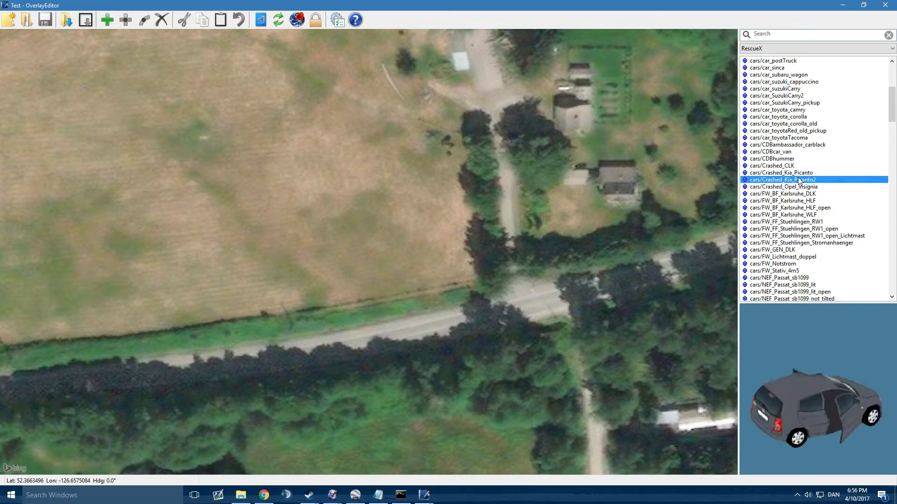
{"action": "middle_click_drag", "start_coordinate": [412, 313], "coordinate": [391, 276]}
{"action": "scroll", "coordinate": [367, 310], "scroll_direction": "up", "scroll_amount": 2}
{"action": "middle_click_drag", "start_coordinate": [366, 311], "coordinate": [541, 266]}
{"action": "key", "text": "Return"}
{"action": "scroll", "coordinate": [369, 252], "scroll_direction": "up", "scroll_amount": 1}
{"action": "scroll", "coordinate": [371, 251], "scroll_direction": "up", "scroll_amount": 1}
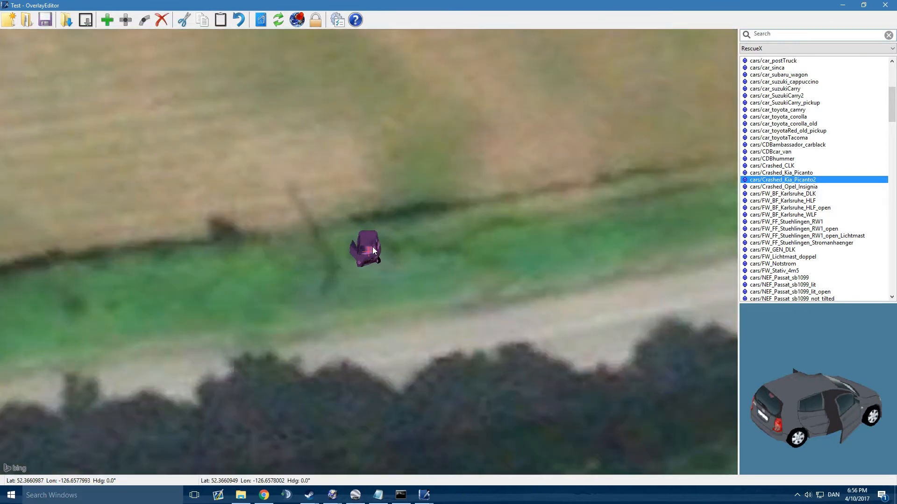
Step: Rotate the crashed Kia Picanto to a heading of 104°
{"action": "key", "text": "e"}
{"action": "key", "text": "e"}
{"action": "key", "text": "e"}
{"action": "key", "text": "e"}
{"action": "key", "text": "e"}
{"action": "key", "text": "e"}
{"action": "key", "text": "e"}
{"action": "key", "text": "e"}
{"action": "key", "text": "e"}
{"action": "key", "text": "e"}
{"action": "key", "text": "e"}
{"action": "key", "text": "e"}
{"action": "key", "text": "e"}
{"action": "key", "text": "e"}
{"action": "key", "text": "e"}
{"action": "key", "text": "e"}
{"action": "key", "text": "e"}
{"action": "key", "text": "e"}
{"action": "key", "text": "e"}
{"action": "key", "text": "e"}
{"action": "key", "text": "e"}
{"action": "key", "text": "e"}
{"action": "key", "text": "e"}
{"action": "key", "text": "e"}
{"action": "key", "text": "e"}
{"action": "scroll", "coordinate": [374, 256], "scroll_direction": "down", "scroll_amount": 2}
{"action": "scroll", "coordinate": [374, 261], "scroll_direction": "up", "scroll_amount": 1}
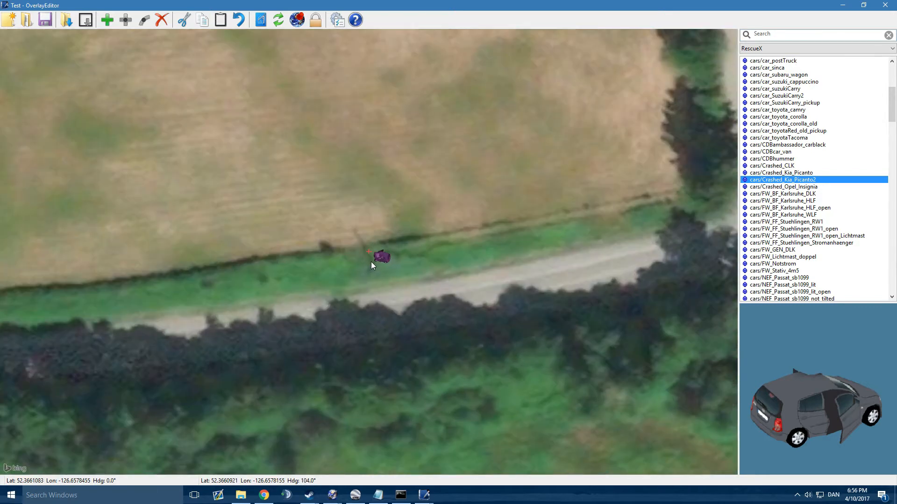
Step: Place the cars/Polizei_FuStw_01_lit police car on the verge east of the crashed car
{"action": "scroll", "coordinate": [830, 265], "scroll_direction": "down", "scroll_amount": 6}
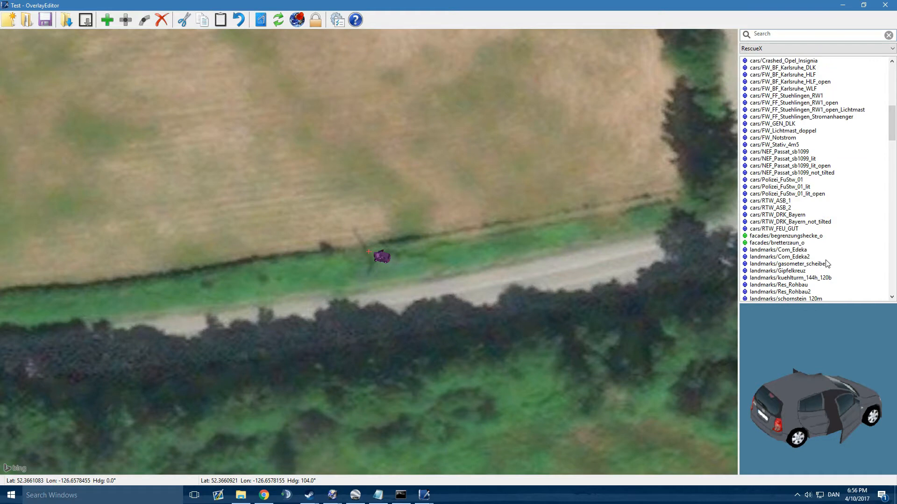
{"action": "scroll", "coordinate": [800, 200], "scroll_direction": "up", "scroll_amount": 1}
{"action": "left_click", "coordinate": [800, 200]}
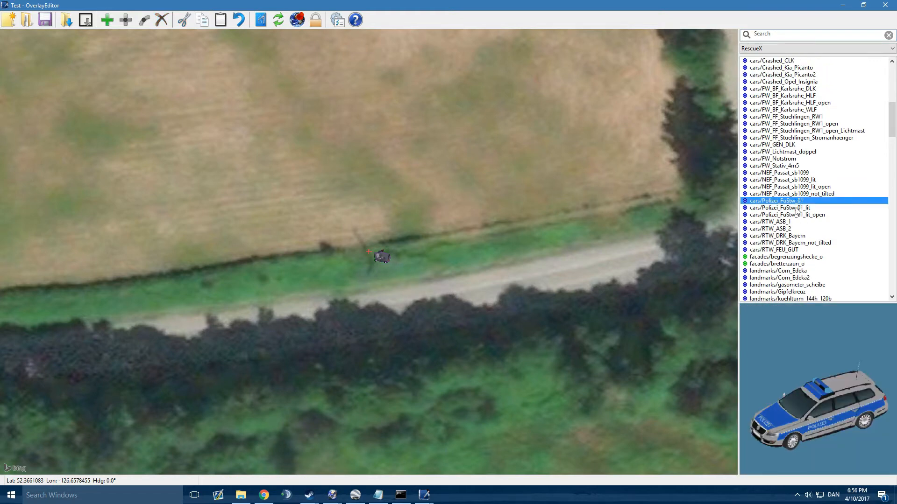
{"action": "left_click", "coordinate": [798, 208]}
{"action": "left_click_drag", "start_coordinate": [606, 281], "coordinate": [545, 270]}
{"action": "middle_click_drag", "start_coordinate": [545, 269], "coordinate": [539, 265]}
{"action": "key", "text": "Return"}
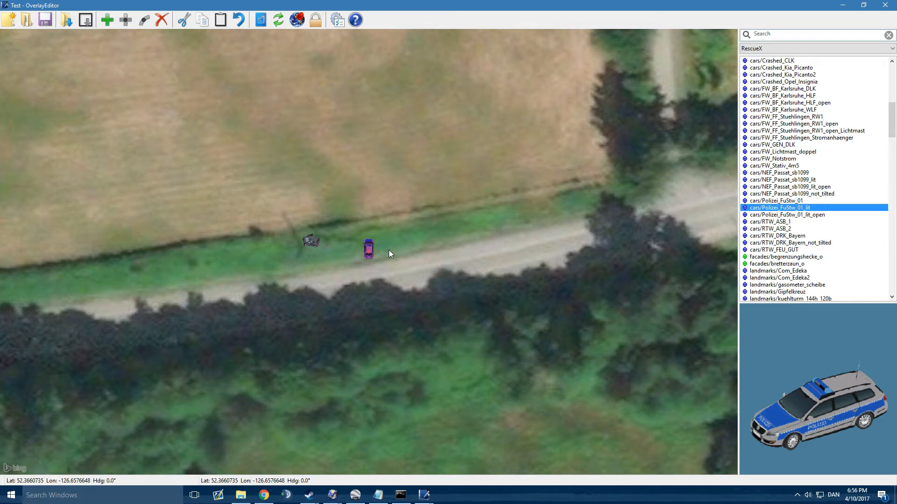
{"action": "left_click", "coordinate": [806, 203]}
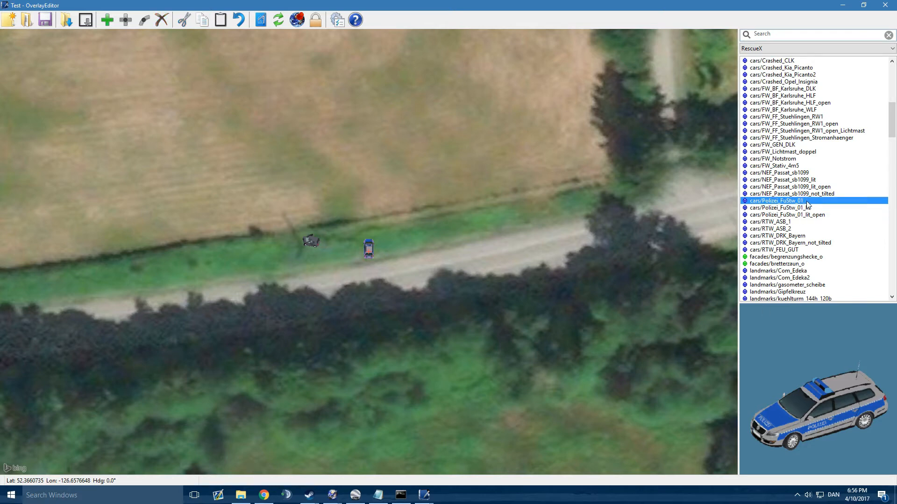
{"action": "left_click", "coordinate": [802, 208]}
{"action": "left_click_drag", "start_coordinate": [428, 332], "coordinate": [394, 341]}
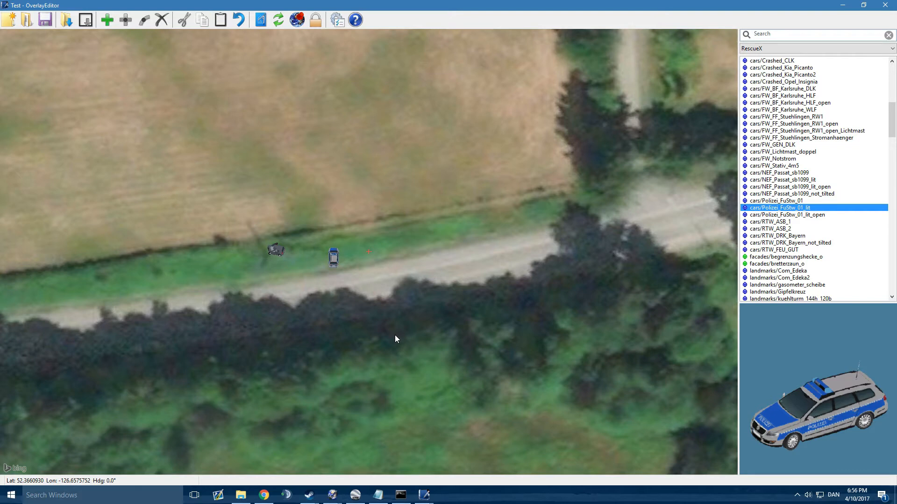
{"action": "key", "text": "Return"}
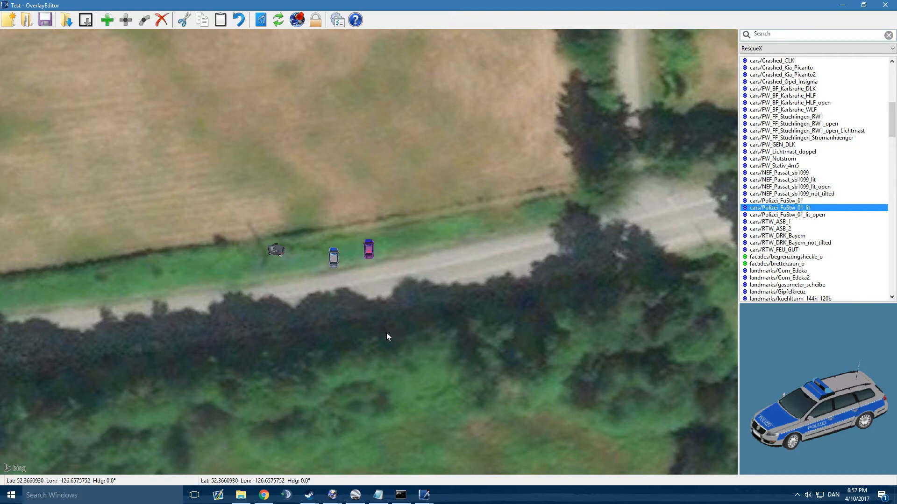
{"action": "key", "text": "Delete"}
Step: Move the police car to the road's edge just southeast of the crashed car and rotate it to a heading of 288°
{"action": "left_click", "coordinate": [333, 258]}
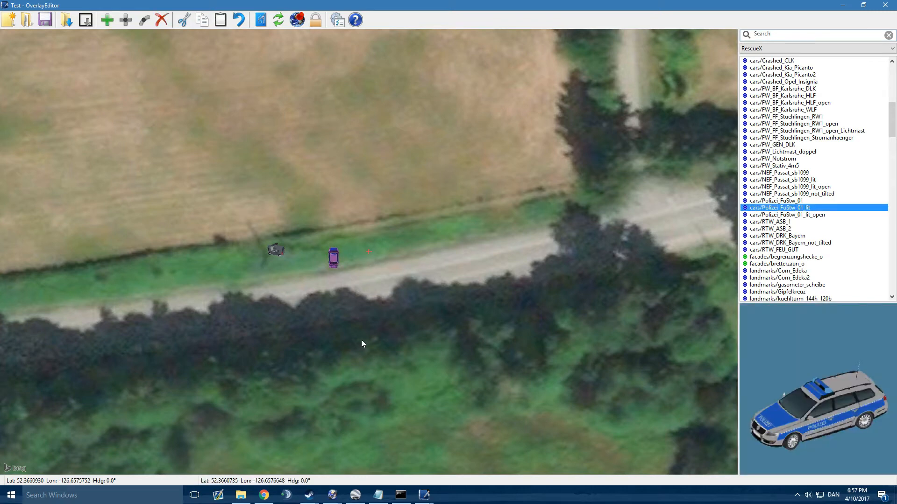
{"action": "scroll", "coordinate": [367, 323], "scroll_direction": "up", "scroll_amount": 3}
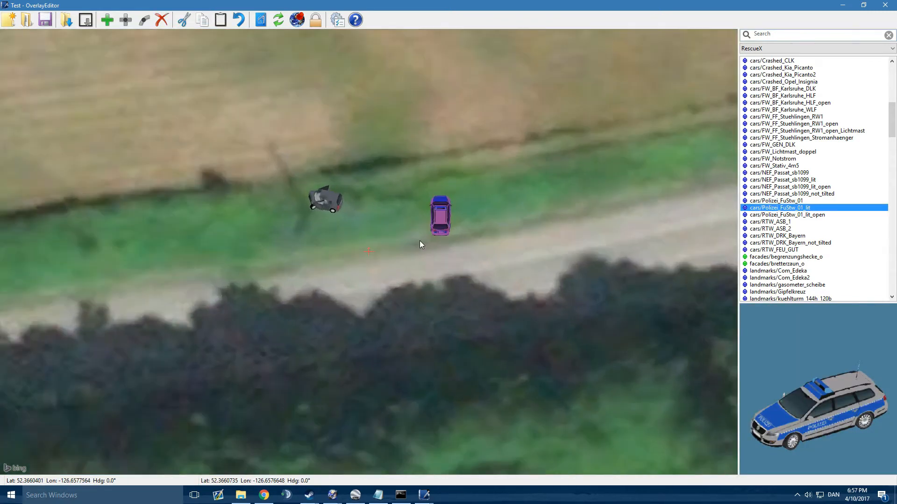
{"action": "scroll", "coordinate": [419, 240], "scroll_direction": "up", "scroll_amount": 1}
{"action": "middle_click_drag", "start_coordinate": [439, 263], "coordinate": [400, 293]}
{"action": "scroll", "coordinate": [399, 291], "scroll_direction": "down", "scroll_amount": 3}
{"action": "key", "text": "w"}
{"action": "key", "text": "w"}
{"action": "key", "text": "q"}
{"action": "key", "text": "d"}
{"action": "key", "text": "w"}
{"action": "key", "text": "w"}
{"action": "key", "text": "w"}
{"action": "key", "text": "q"}
{"action": "key", "text": "q"}
{"action": "key", "text": "q"}
{"action": "key", "text": "q"}
{"action": "key", "text": "q"}
{"action": "key", "text": "q"}
{"action": "key", "text": "q"}
{"action": "key", "text": "q"}
{"action": "key", "text": "q"}
{"action": "key", "text": "q"}
{"action": "key", "text": "w"}
{"action": "key", "text": "w"}
{"action": "key", "text": "w"}
{"action": "key", "text": "q"}
{"action": "key", "text": "q"}
{"action": "key", "text": "q"}
{"action": "key", "text": "q"}
{"action": "key", "text": "q"}
{"action": "key", "text": "q"}
{"action": "key", "text": "q"}
{"action": "key", "text": "q"}
{"action": "key", "text": "q"}
{"action": "key", "text": "q"}
{"action": "key", "text": "w"}
{"action": "key", "text": "w"}
{"action": "key", "text": "w"}
{"action": "key", "text": "w"}
{"action": "key", "text": "w"}
{"action": "key", "text": "w"}
{"action": "key", "text": "q"}
{"action": "key", "text": "q"}
{"action": "key", "text": "q"}
{"action": "key", "text": "q"}
{"action": "key", "text": "q"}
{"action": "key", "text": "q"}
{"action": "key", "text": "q"}
{"action": "key", "text": "q"}
{"action": "key", "text": "q"}
{"action": "key", "text": "q"}
{"action": "key", "text": "w"}
{"action": "key", "text": "w"}
{"action": "key", "text": "w"}
{"action": "key", "text": "w"}
{"action": "key", "text": "w"}
{"action": "key", "text": "w"}
{"action": "key", "text": "q"}
{"action": "key", "text": "q"}
{"action": "key", "text": "q"}
{"action": "key", "text": "q"}
{"action": "key", "text": "q"}
{"action": "key", "text": "q"}
{"action": "key", "text": "q"}
{"action": "key", "text": "q"}
{"action": "key", "text": "q"}
{"action": "key", "text": "q"}
{"action": "key", "text": "w"}
{"action": "key", "text": "w"}
{"action": "key", "text": "w"}
{"action": "key", "text": "w"}
{"action": "key", "text": "a"}
{"action": "key", "text": "a"}
{"action": "key", "text": "a"}
{"action": "key", "text": "a"}
{"action": "key", "text": "q"}
{"action": "key", "text": "q"}
{"action": "key", "text": "q"}
{"action": "key", "text": "q"}
{"action": "key", "text": "q"}
{"action": "key", "text": "q"}
{"action": "key", "text": "q"}
{"action": "key", "text": "q"}
{"action": "key", "text": "q"}
{"action": "key", "text": "a"}
{"action": "key", "text": "a"}
{"action": "key", "text": "a"}
{"action": "key", "text": "w"}
{"action": "key", "text": "w"}
{"action": "key", "text": "w"}
{"action": "left_click_drag", "start_coordinate": [386, 217], "coordinate": [356, 276]}
{"action": "key", "text": "e"}
{"action": "key", "text": "e"}
{"action": "key", "text": "e"}
{"action": "key", "text": "e"}
{"action": "key", "text": "e"}
{"action": "key", "text": "e"}
{"action": "key", "text": "e"}
{"action": "key", "text": "e"}
{"action": "key", "text": "e"}
{"action": "key", "text": "e"}
{"action": "key", "text": "e"}
{"action": "key", "text": "e"}
{"action": "key", "text": "e"}
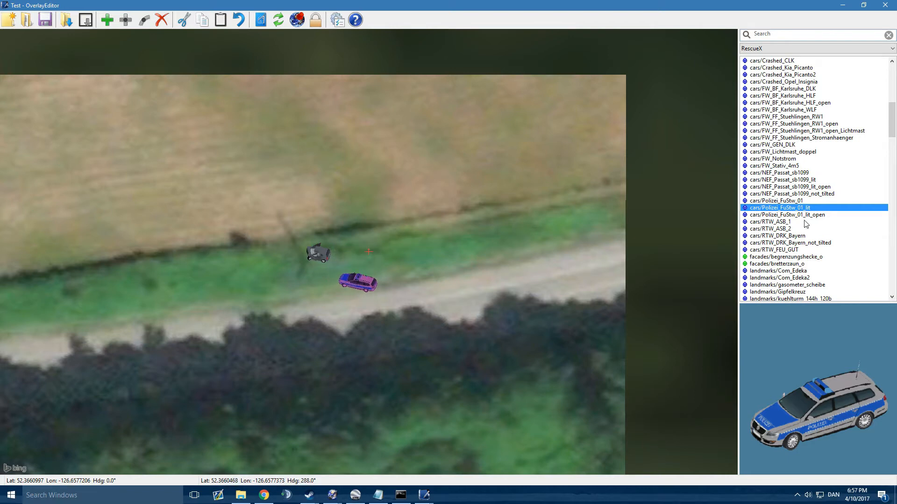
Step: Preview the RescueX library's emergency doctor cars, lighting equipment, fire trucks and crashed Opel Insignia
{"action": "left_click", "coordinate": [805, 194]}
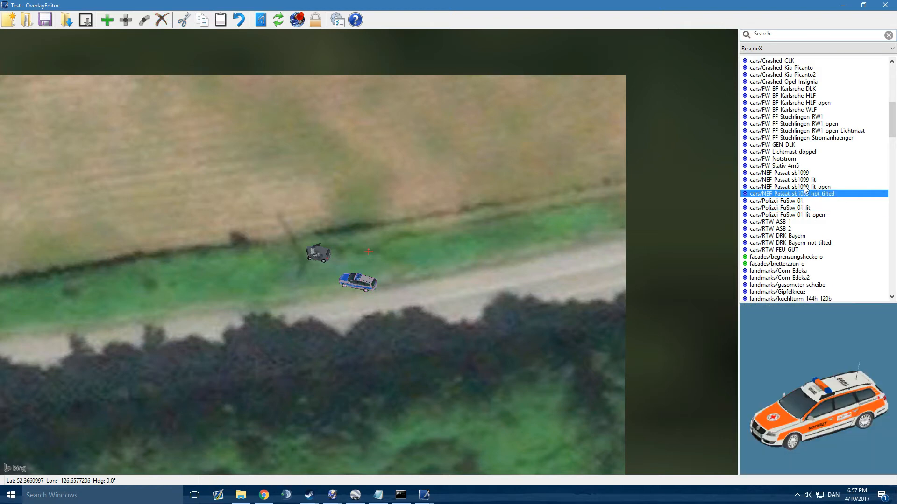
{"action": "left_click", "coordinate": [806, 186]}
{"action": "left_click", "coordinate": [804, 180]}
{"action": "left_click", "coordinate": [795, 166]}
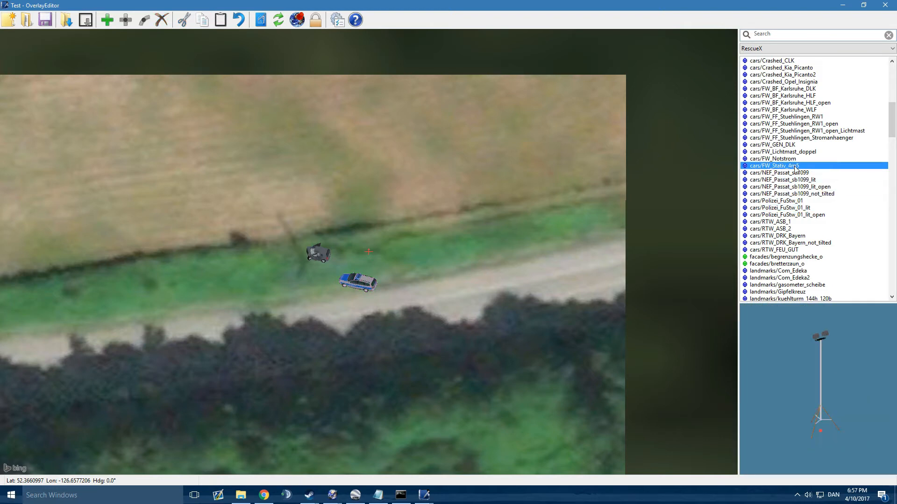
{"action": "left_click", "coordinate": [796, 158]}
{"action": "left_click", "coordinate": [796, 152]}
{"action": "left_click", "coordinate": [796, 145]}
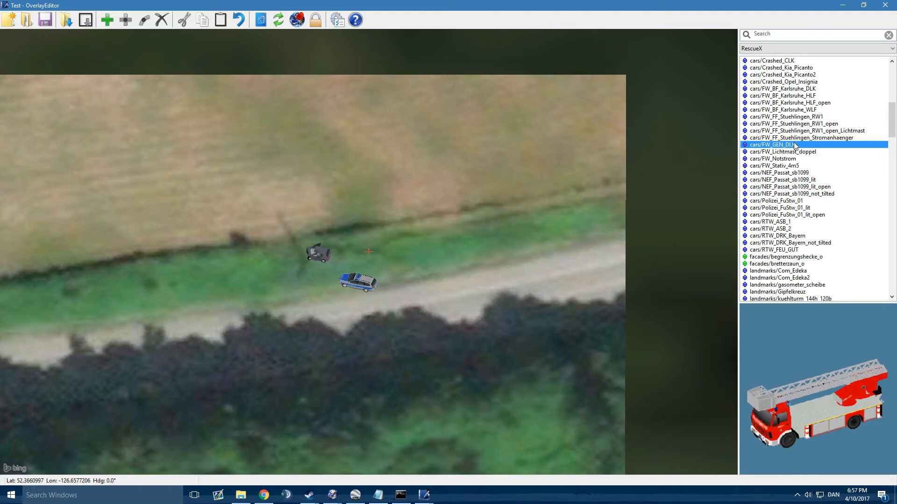
{"action": "left_click", "coordinate": [795, 137]}
{"action": "scroll", "coordinate": [796, 138], "scroll_direction": "up", "scroll_amount": 2}
{"action": "left_click", "coordinate": [797, 152]}
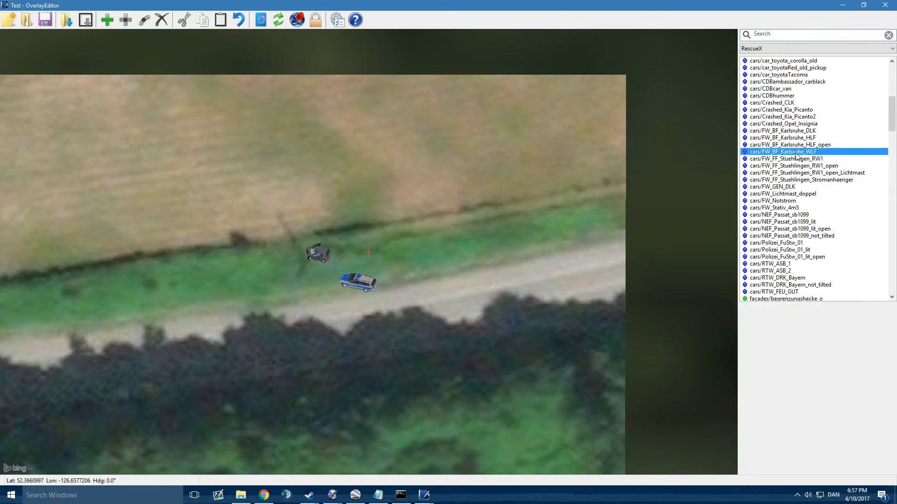
{"action": "left_click", "coordinate": [796, 145]}
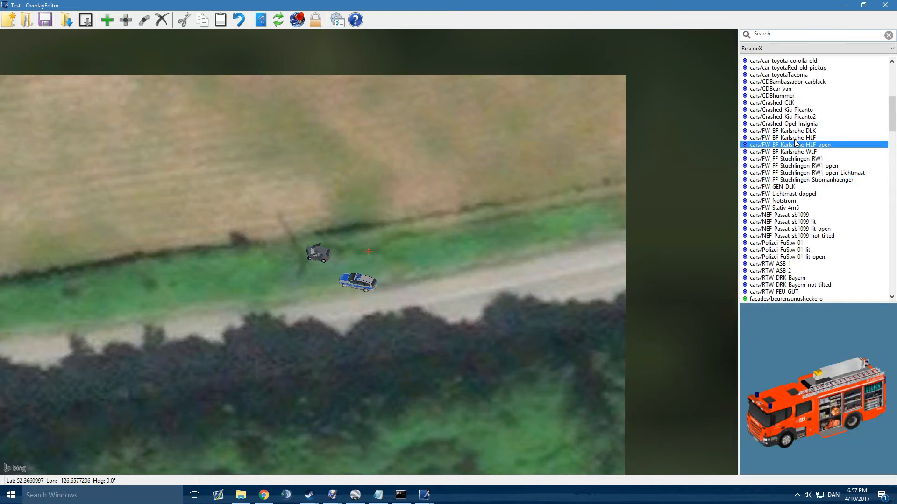
{"action": "left_click", "coordinate": [796, 138]}
{"action": "left_click", "coordinate": [797, 131]}
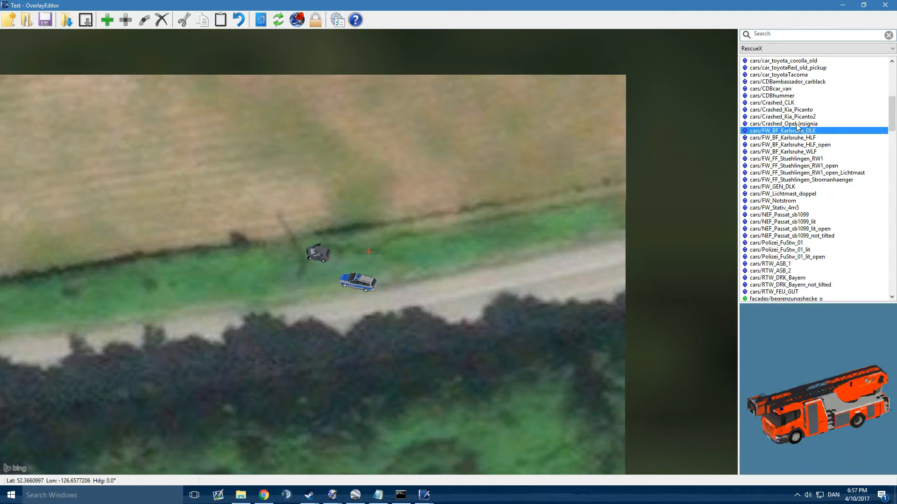
{"action": "left_click", "coordinate": [796, 124]}
Step: Preview the civilian vehicles listed above the crashed cars and the Karlsruhe fire trucks in the RescueX library
{"action": "scroll", "coordinate": [813, 136], "scroll_direction": "up", "scroll_amount": 3}
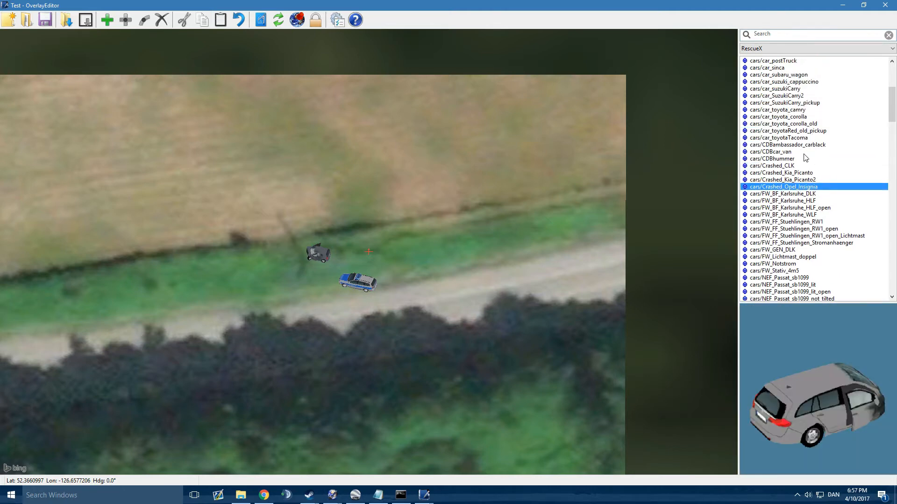
{"action": "left_click", "coordinate": [804, 151]}
{"action": "left_click", "coordinate": [803, 145]}
{"action": "left_click", "coordinate": [803, 137]}
{"action": "scroll", "coordinate": [812, 159], "scroll_direction": "down", "scroll_amount": 2}
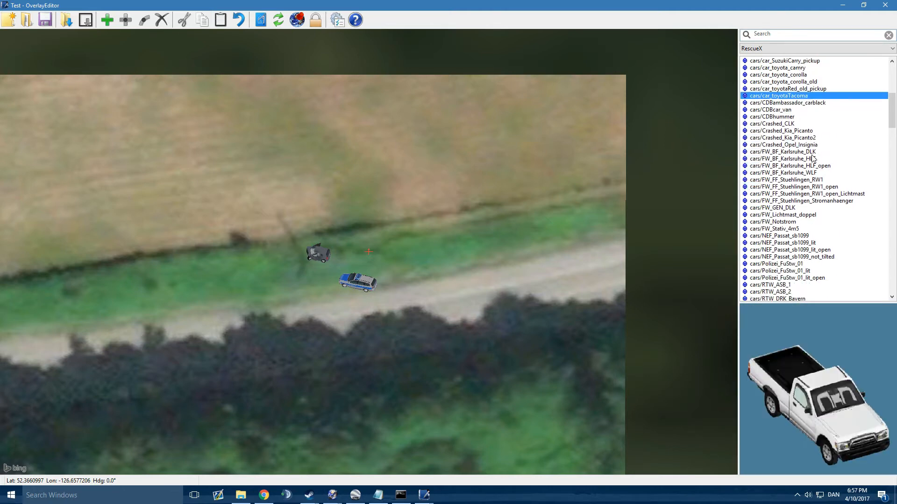
{"action": "left_click", "coordinate": [798, 152]}
{"action": "left_click", "coordinate": [798, 159]}
{"action": "left_click", "coordinate": [800, 166]}
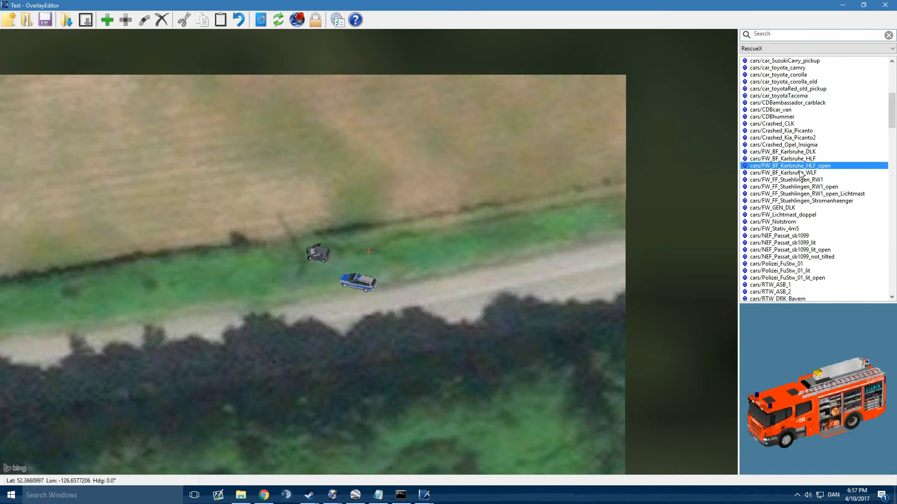
{"action": "left_click", "coordinate": [801, 172]}
{"action": "scroll", "coordinate": [805, 201], "scroll_direction": "down", "scroll_amount": 4}
Step: Place the cars/RTW_DRK_Bayern ambulance on the verge just southwest of the crashed car
{"action": "left_click", "coordinate": [799, 222]}
{"action": "left_click", "coordinate": [799, 215]}
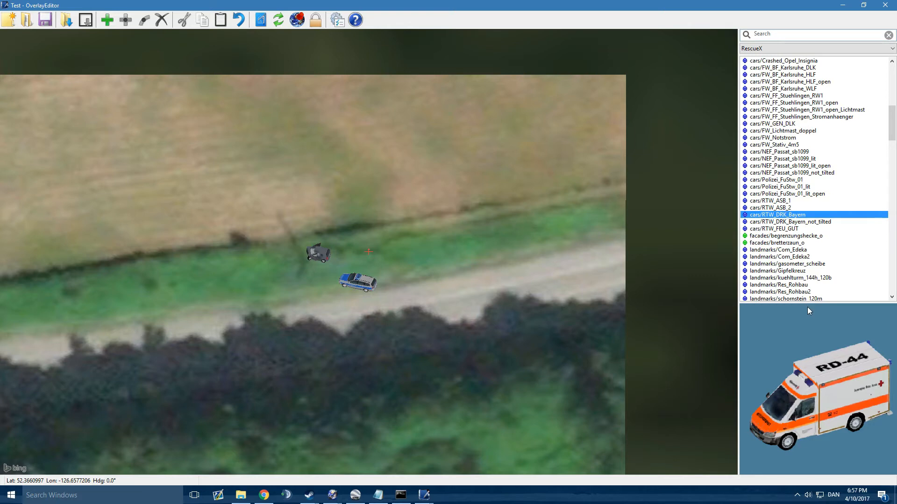
{"action": "middle_click_drag", "start_coordinate": [414, 331], "coordinate": [476, 295]}
{"action": "key", "text": "Return"}
Step: Rotate the ambulance to a heading of 305° and shift it slightly east, just south of the crashed car
{"action": "key", "text": "q"}
{"action": "key", "text": "q"}
{"action": "key", "text": "q"}
{"action": "key", "text": "q"}
{"action": "key", "text": "q"}
{"action": "key", "text": "q"}
{"action": "key", "text": "q"}
{"action": "key", "text": "q"}
{"action": "key", "text": "q"}
{"action": "key", "text": "q"}
{"action": "key", "text": "q"}
{"action": "key", "text": "q"}
{"action": "key", "text": "q"}
{"action": "key", "text": "q"}
{"action": "key", "text": "q"}
{"action": "key", "text": "q"}
{"action": "key", "text": "q"}
{"action": "key", "text": "q"}
{"action": "key", "text": "q"}
{"action": "key", "text": "q"}
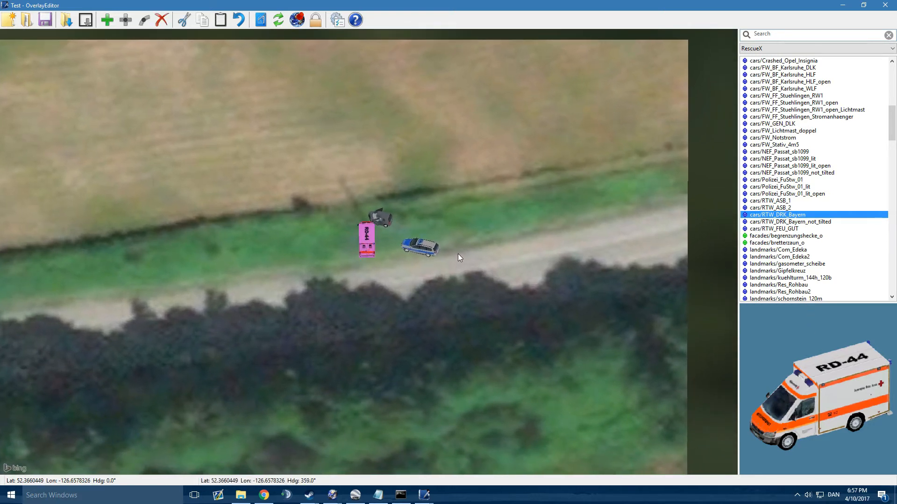
{"action": "key", "text": "shift+q"}
{"action": "key", "text": "shift+q"}
{"action": "key", "text": "shift+q"}
{"action": "key", "text": "shift+q"}
{"action": "key", "text": "shift+q"}
{"action": "left_click_drag", "start_coordinate": [364, 241], "coordinate": [374, 243]}
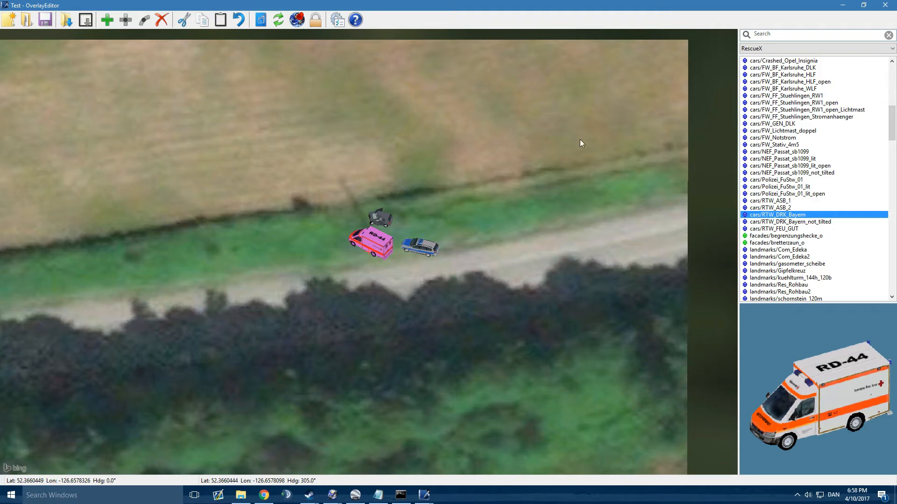
Step: Place the cars/FW_FF_Stuehlingen_RW1_open fire truck on the verge northeast of the police car
{"action": "left_click", "coordinate": [829, 201]}
{"action": "left_click", "coordinate": [799, 208]}
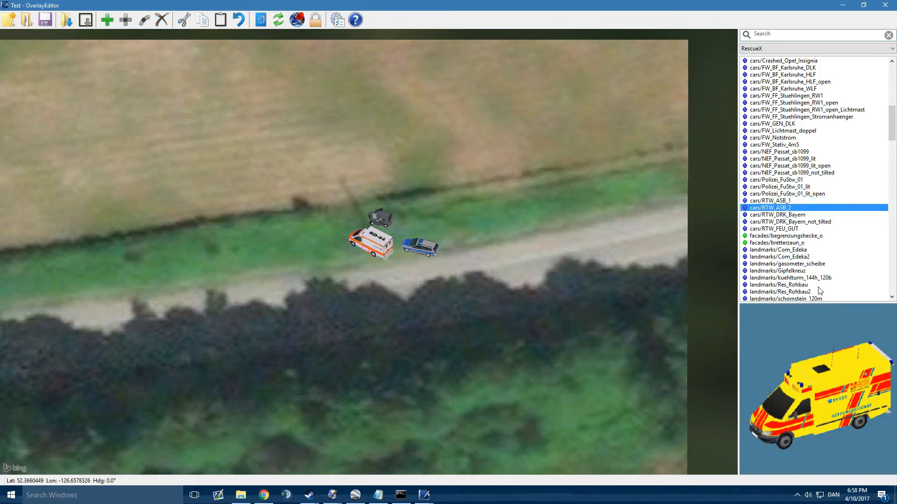
{"action": "middle_click_drag", "start_coordinate": [440, 294], "coordinate": [425, 325]}
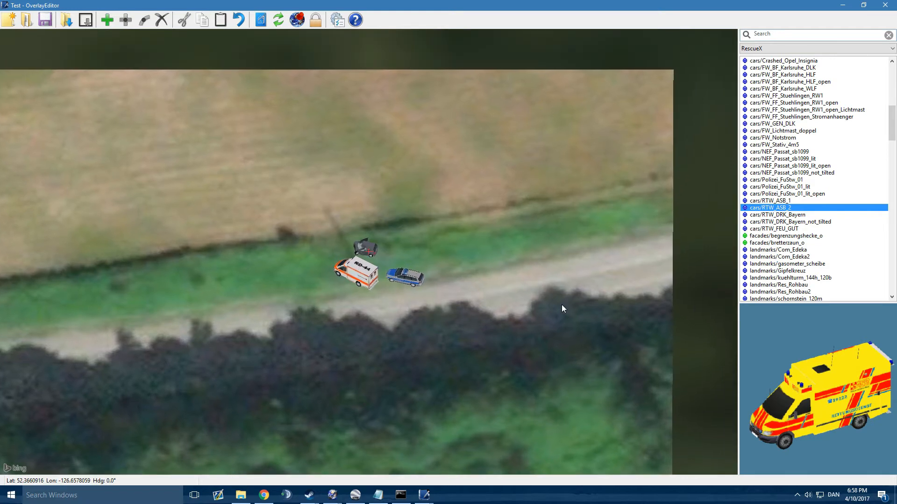
{"action": "left_click", "coordinate": [801, 111]}
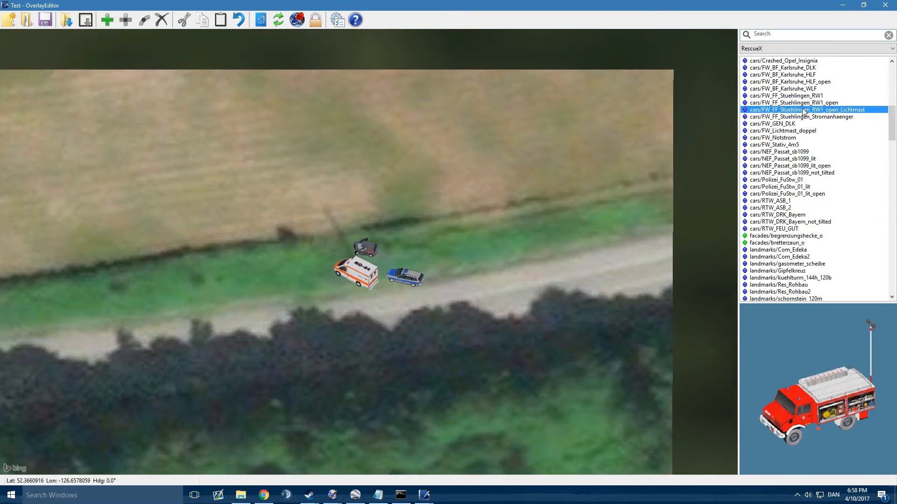
{"action": "left_click", "coordinate": [805, 103]}
{"action": "left_click", "coordinate": [809, 97]}
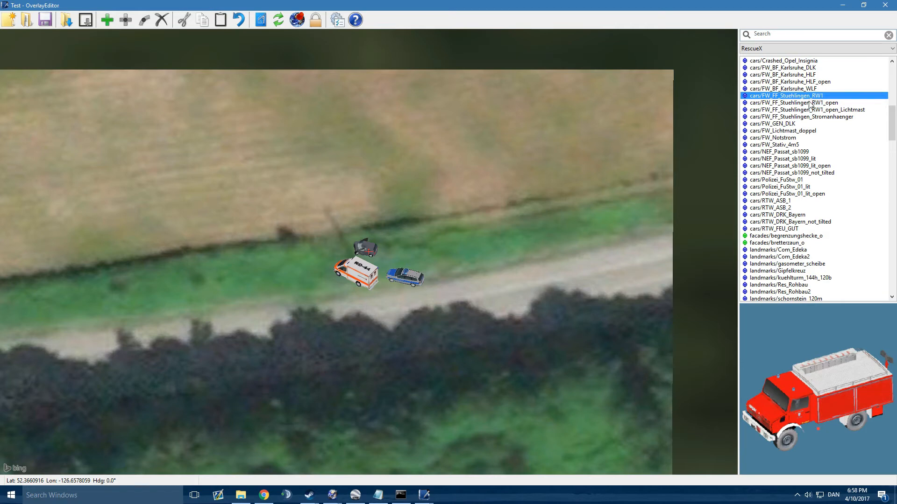
{"action": "left_click", "coordinate": [812, 104]}
{"action": "middle_click_drag", "start_coordinate": [480, 228], "coordinate": [419, 241]}
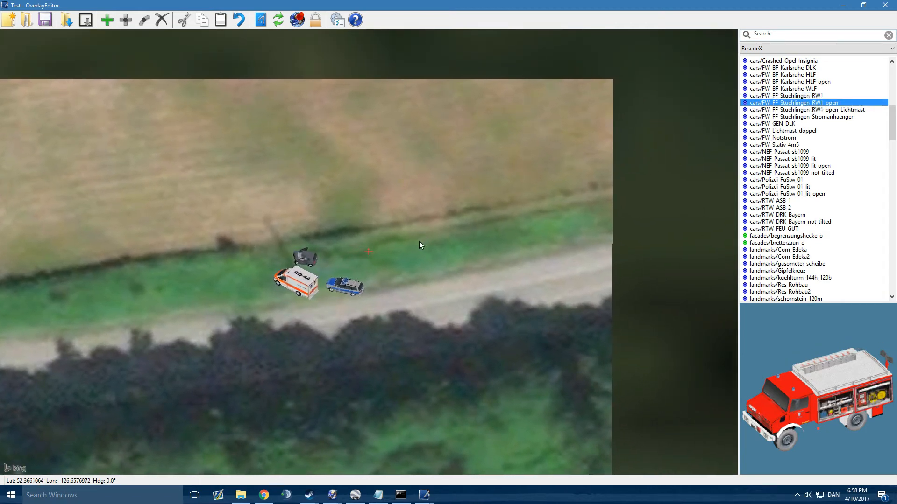
{"action": "key", "text": "Return"}
{"action": "key", "text": "Left"}
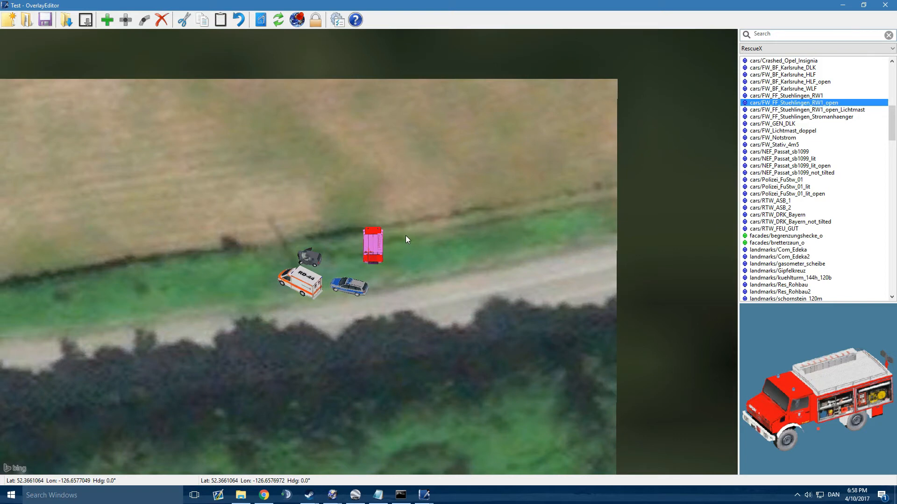
Step: Rotate the fire truck to a heading of 253° and move it slightly southwest, closer to the crashed car
{"action": "key", "text": "q"}
{"action": "key", "text": "q"}
{"action": "key", "text": "q"}
{"action": "key", "text": "q"}
{"action": "key", "text": "q"}
{"action": "key", "text": "q"}
{"action": "key", "text": "q"}
{"action": "key", "text": "q"}
{"action": "key", "text": "q"}
{"action": "key", "text": "q"}
{"action": "key", "text": "q"}
{"action": "key", "text": "q"}
{"action": "key", "text": "q"}
{"action": "key", "text": "q"}
{"action": "key", "text": "q"}
{"action": "key", "text": "q"}
{"action": "key", "text": "q"}
{"action": "key", "text": "q"}
{"action": "key", "text": "q"}
{"action": "key", "text": "q"}
{"action": "key", "text": "q"}
{"action": "key", "text": "q"}
{"action": "key", "text": "q"}
{"action": "key", "text": "q"}
{"action": "key", "text": "q"}
{"action": "key", "text": "q"}
{"action": "key", "text": "q"}
{"action": "key", "text": "q"}
{"action": "key", "text": "q"}
{"action": "key", "text": "q"}
{"action": "key", "text": "q"}
{"action": "key", "text": "q"}
{"action": "key", "text": "q"}
{"action": "key", "text": "q"}
{"action": "key", "text": "q"}
{"action": "key", "text": "q"}
{"action": "key", "text": "q"}
{"action": "key", "text": "q"}
{"action": "key", "text": "q"}
{"action": "key", "text": "q"}
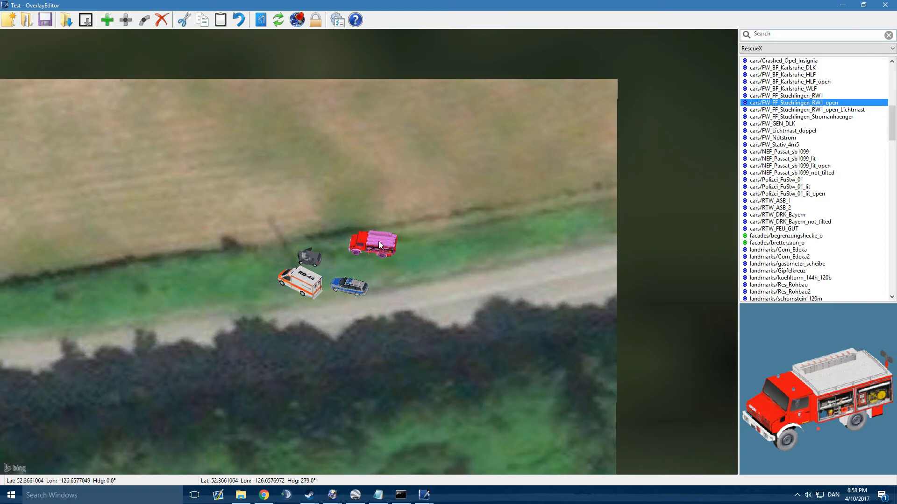
{"action": "key", "text": "q"}
{"action": "key", "text": "q"}
{"action": "key", "text": "q"}
{"action": "key", "text": "q"}
{"action": "key", "text": "q"}
{"action": "key", "text": "q"}
{"action": "key", "text": "q"}
{"action": "key", "text": "q"}
{"action": "key", "text": "q"}
{"action": "key", "text": "q"}
{"action": "key", "text": "q"}
{"action": "left_click_drag", "start_coordinate": [378, 241], "coordinate": [372, 248]}
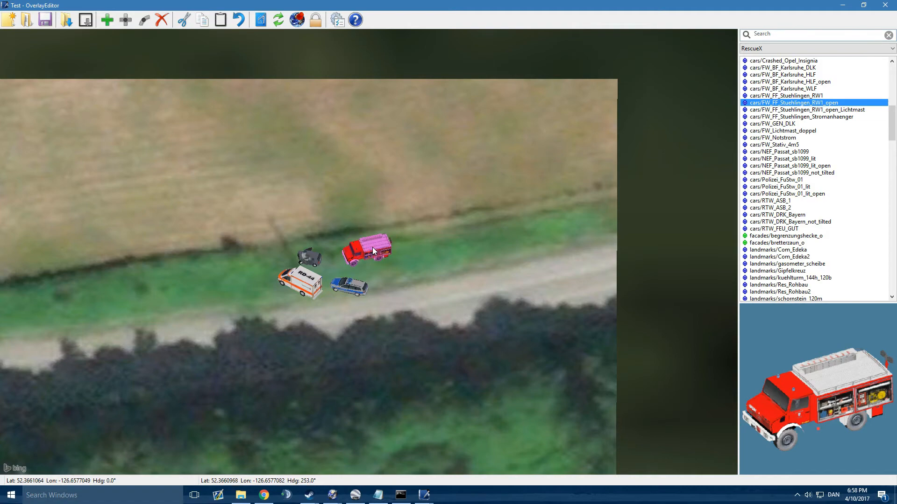
Step: Review the vehicle layout at the accident scene and look for a forested mountainside spot north of the river
{"action": "scroll", "coordinate": [390, 245], "scroll_direction": "down", "scroll_amount": 5}
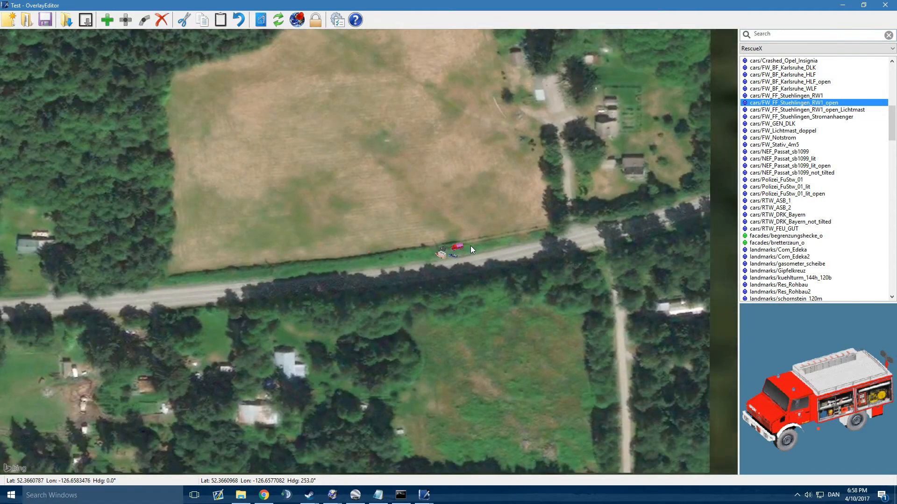
{"action": "scroll", "coordinate": [414, 253], "scroll_direction": "up", "scroll_amount": 4}
{"action": "scroll", "coordinate": [411, 254], "scroll_direction": "up", "scroll_amount": 3}
{"action": "scroll", "coordinate": [452, 239], "scroll_direction": "down", "scroll_amount": 5}
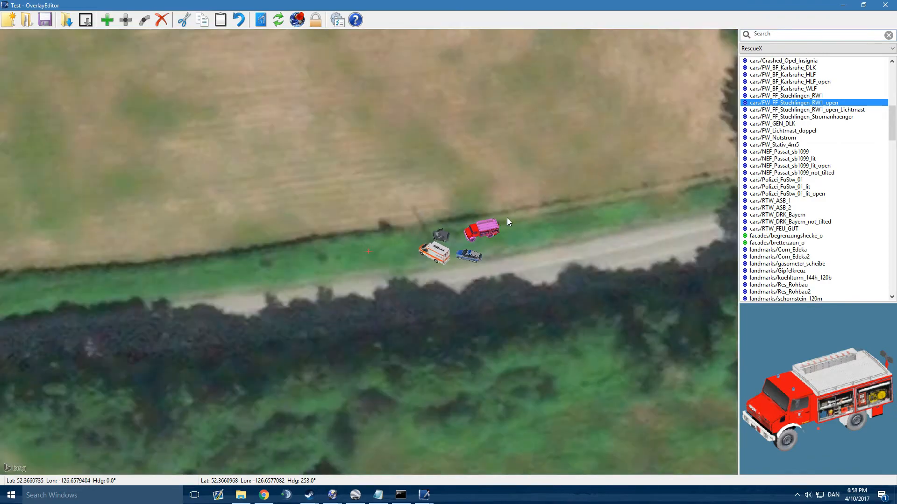
{"action": "scroll", "coordinate": [421, 260], "scroll_direction": "up", "scroll_amount": 2}
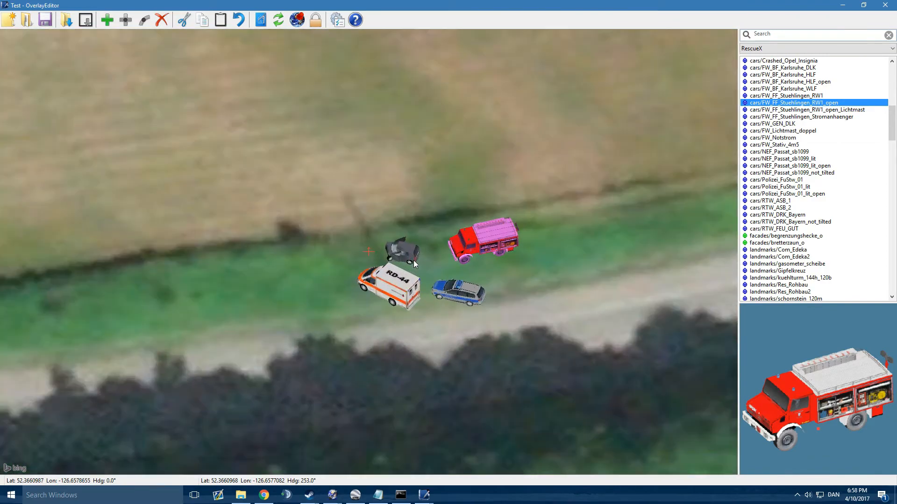
{"action": "scroll", "coordinate": [411, 254], "scroll_direction": "down", "scroll_amount": 5}
{"action": "scroll", "coordinate": [416, 262], "scroll_direction": "down", "scroll_amount": 3}
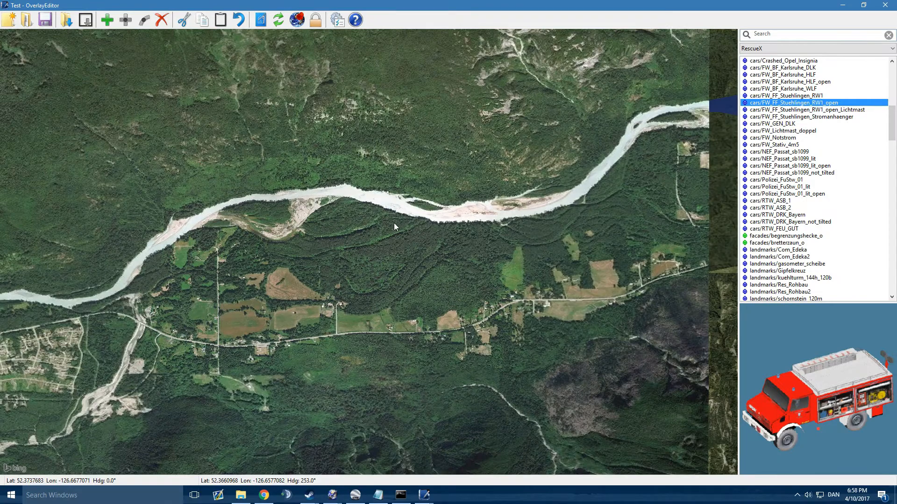
{"action": "middle_click_drag", "start_coordinate": [393, 222], "coordinate": [460, 304]}
{"action": "middle_click_drag", "start_coordinate": [505, 143], "coordinate": [535, 230]}
{"action": "scroll", "coordinate": [534, 228], "scroll_direction": "down", "scroll_amount": 3}
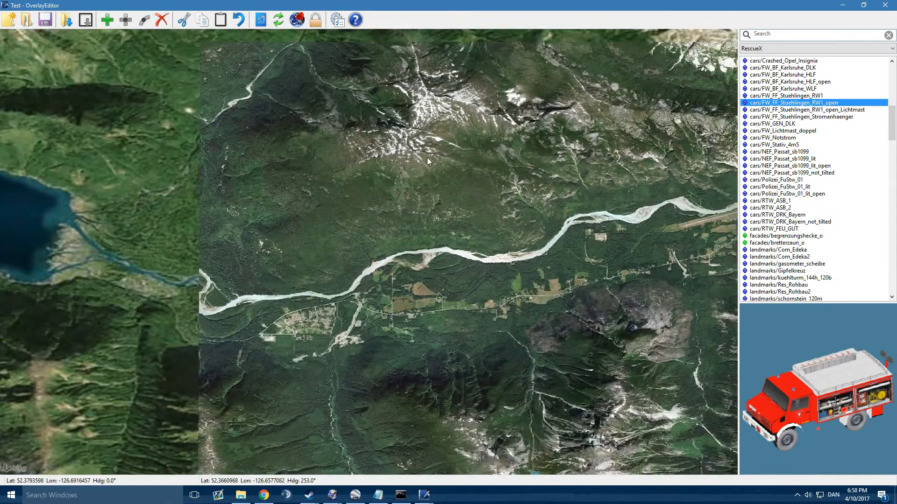
{"action": "middle_click_drag", "start_coordinate": [427, 156], "coordinate": [433, 189]}
{"action": "scroll", "coordinate": [433, 190], "scroll_direction": "up", "scroll_amount": 9}
{"action": "middle_click_drag", "start_coordinate": [505, 259], "coordinate": [305, 196]}
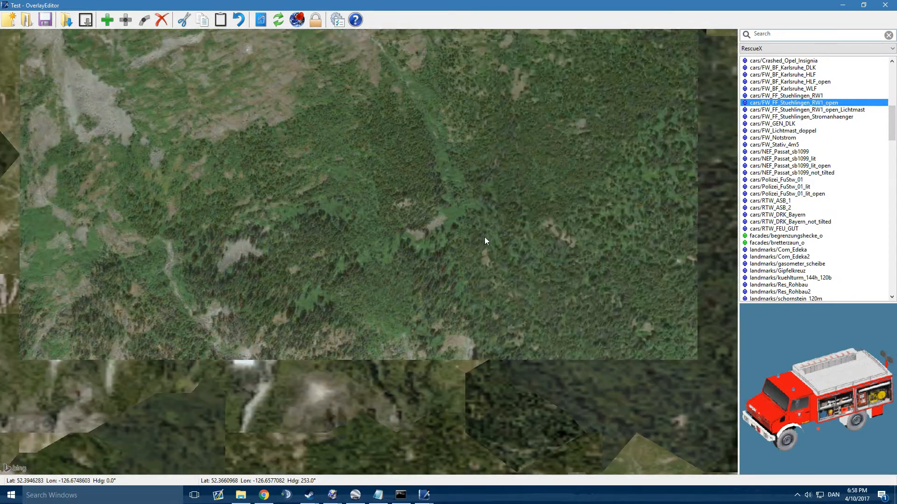
{"action": "scroll", "coordinate": [500, 234], "scroll_direction": "up", "scroll_amount": 5}
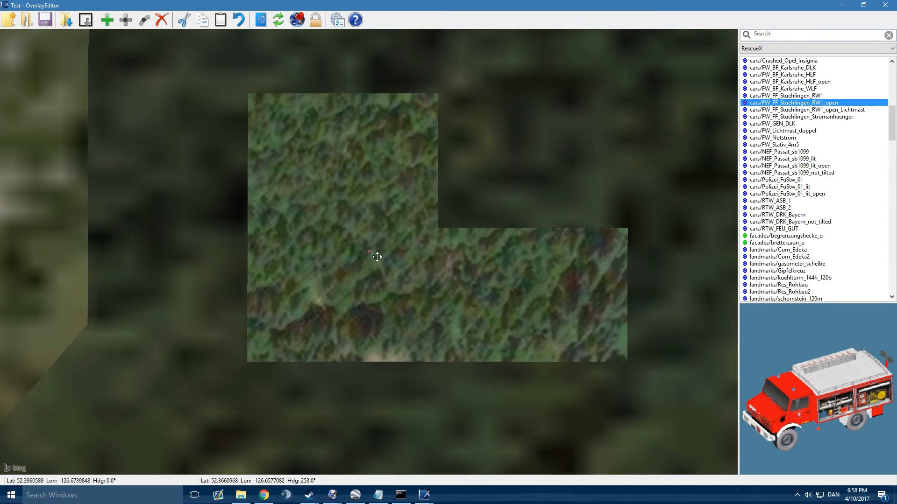
Step: Place the swisscreations helipad/piazzuola_tronchi_4 log platform in the forest just north of the bare clearing
{"action": "left_click", "coordinate": [786, 49]}
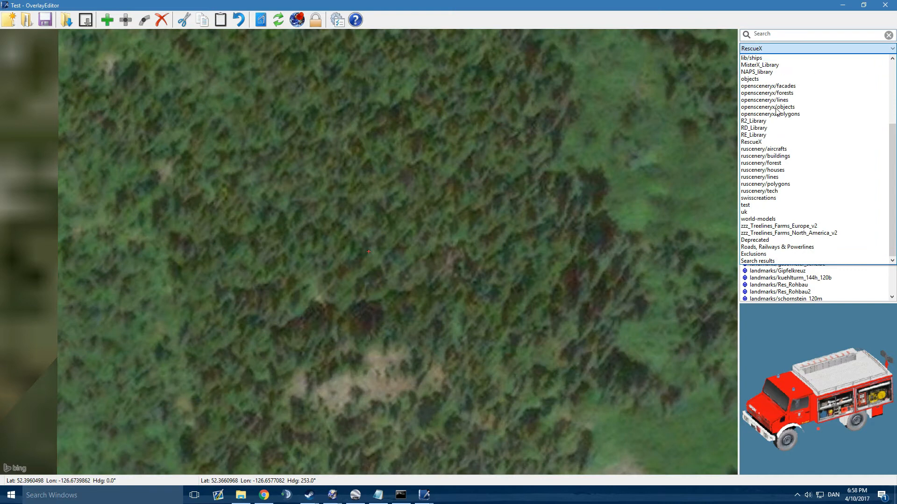
{"action": "left_click", "coordinate": [771, 198]}
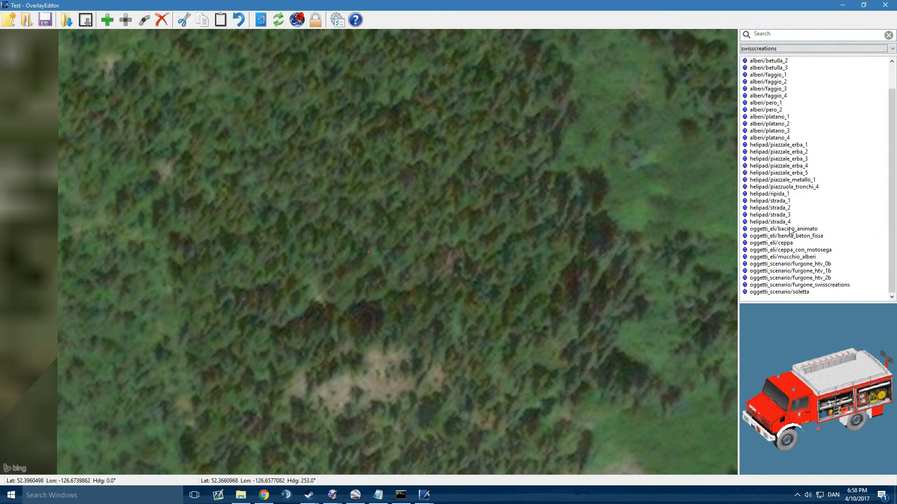
{"action": "left_click", "coordinate": [791, 172]}
{"action": "left_click", "coordinate": [796, 180]}
{"action": "left_click", "coordinate": [797, 187]}
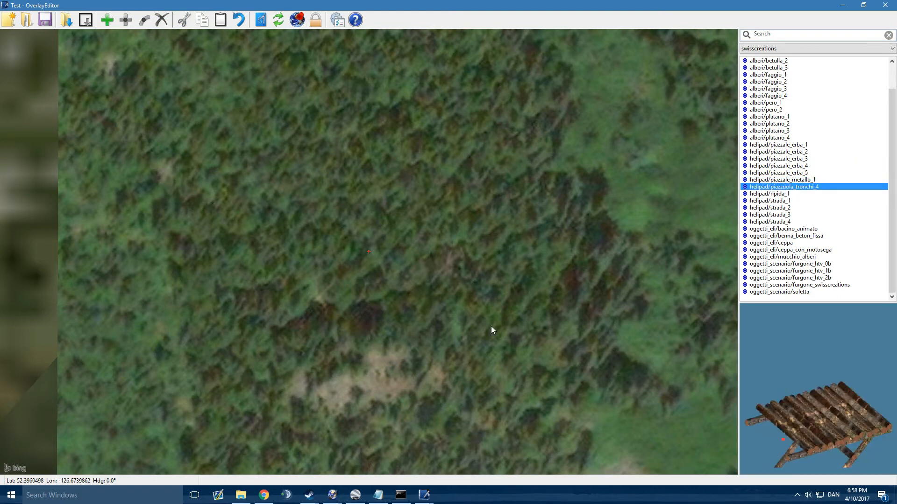
{"action": "key", "text": "Insert"}
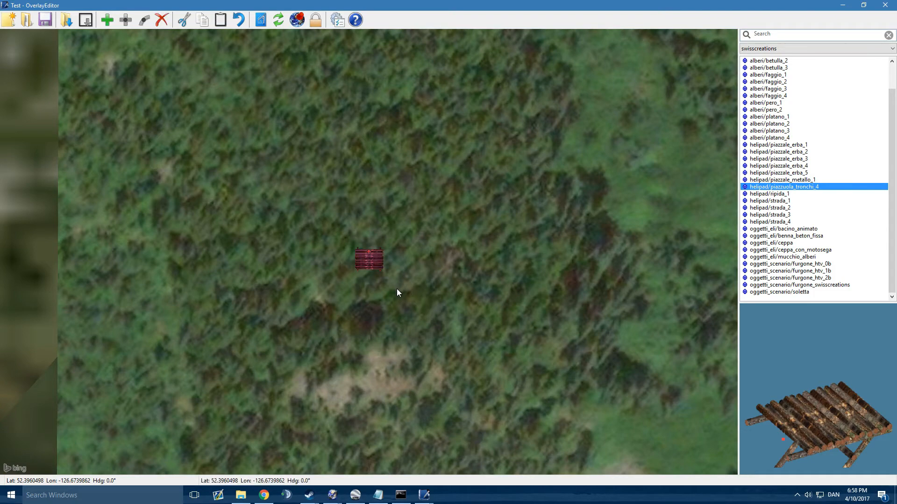
Step: Rotate the log helipad to a heading of 4°
{"action": "scroll", "coordinate": [340, 260], "scroll_direction": "up", "scroll_amount": 3}
{"action": "middle_click_drag", "start_coordinate": [473, 237], "coordinate": [431, 247]}
{"action": "scroll", "coordinate": [402, 257], "scroll_direction": "up", "scroll_amount": 5}
{"action": "key", "text": "e"}
{"action": "key", "text": "e"}
{"action": "key", "text": "e"}
{"action": "key", "text": "e"}
{"action": "scroll", "coordinate": [401, 256], "scroll_direction": "down", "scroll_amount": 2}
{"action": "scroll", "coordinate": [400, 256], "scroll_direction": "down", "scroll_amount": 10}
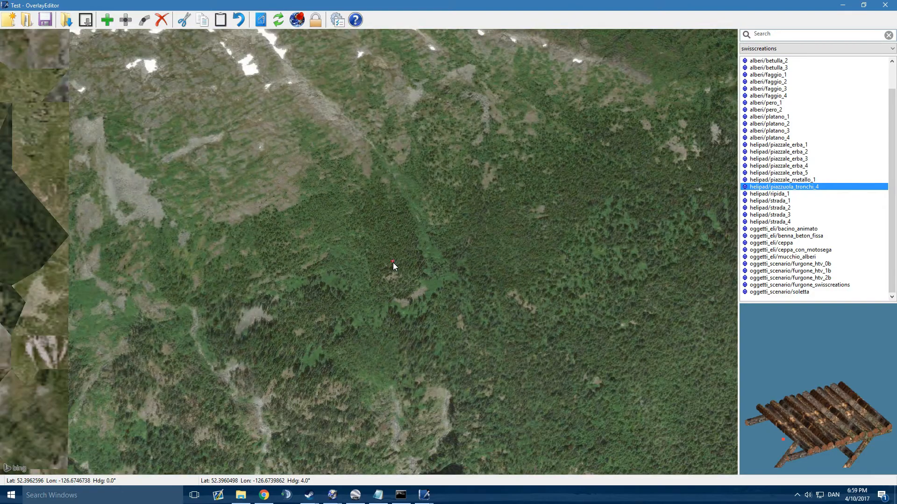
{"action": "scroll", "coordinate": [393, 267], "scroll_direction": "up", "scroll_amount": 10}
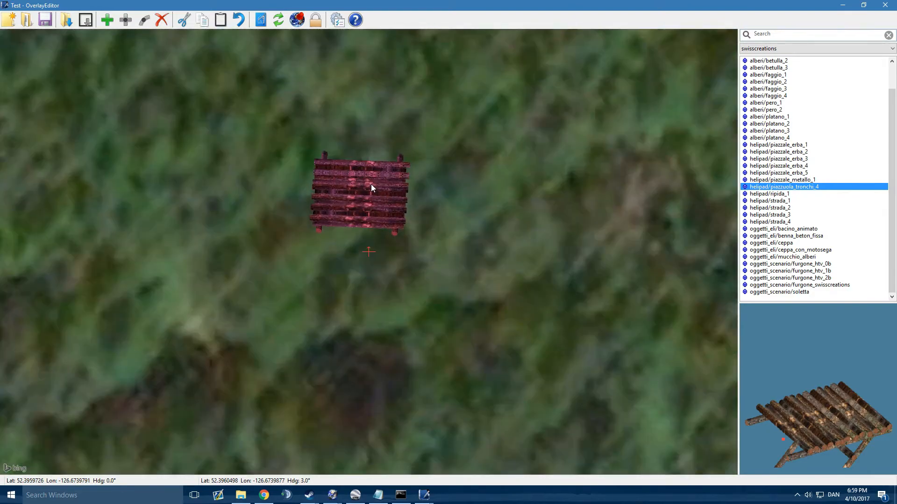
Step: Rotate the log helipad to a heading of 343° and move it slightly southwest
{"action": "key", "text": "q"}
{"action": "key", "text": "q"}
{"action": "key", "text": "q"}
{"action": "key", "text": "q"}
{"action": "key", "text": "q"}
{"action": "key", "text": "q"}
{"action": "key", "text": "q"}
{"action": "key", "text": "q"}
{"action": "key", "text": "q"}
{"action": "key", "text": "q"}
{"action": "key", "text": "q"}
{"action": "key", "text": "q"}
{"action": "key", "text": "q"}
{"action": "key", "text": "q"}
{"action": "key", "text": "q"}
{"action": "key", "text": "q"}
{"action": "key", "text": "q"}
{"action": "key", "text": "q"}
{"action": "middle_click_drag", "start_coordinate": [411, 206], "coordinate": [434, 272]}
{"action": "scroll", "coordinate": [406, 242], "scroll_direction": "down", "scroll_amount": 2}
{"action": "scroll", "coordinate": [397, 254], "scroll_direction": "up", "scroll_amount": 3}
{"action": "key", "text": "q"}
{"action": "middle_click_drag", "start_coordinate": [398, 271], "coordinate": [396, 267]}
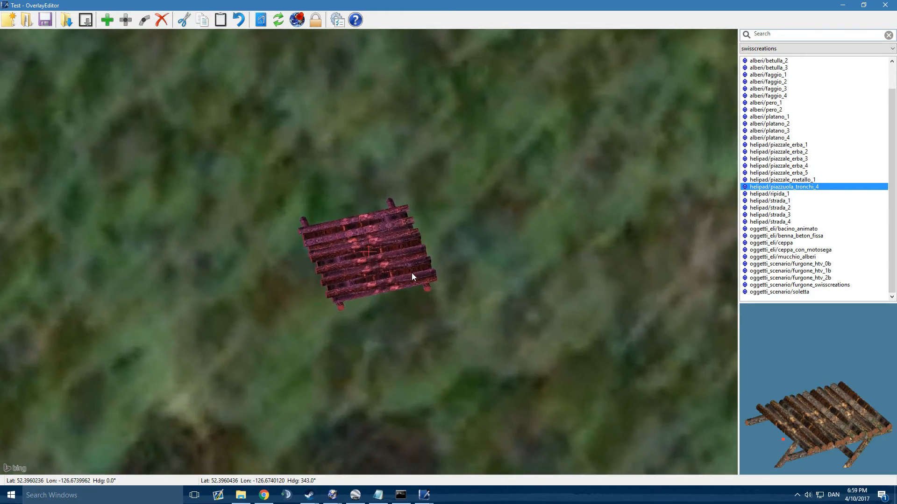
Step: Fine-tune the log helipad's heading to 346° and nudge it slightly northeast
{"action": "key", "text": "e"}
{"action": "key", "text": "e"}
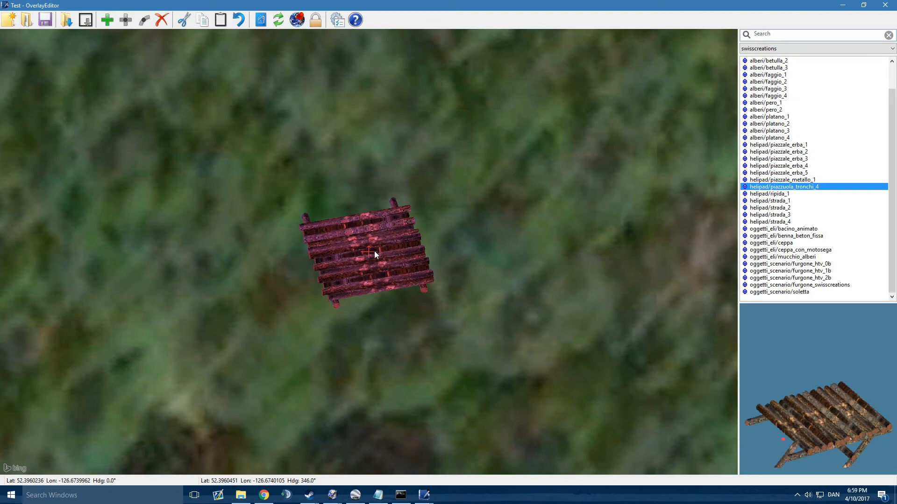
{"action": "scroll", "coordinate": [397, 252], "scroll_direction": "down", "scroll_amount": 5}
{"action": "scroll", "coordinate": [369, 268], "scroll_direction": "down", "scroll_amount": 5}
{"action": "scroll", "coordinate": [369, 270], "scroll_direction": "up", "scroll_amount": 6}
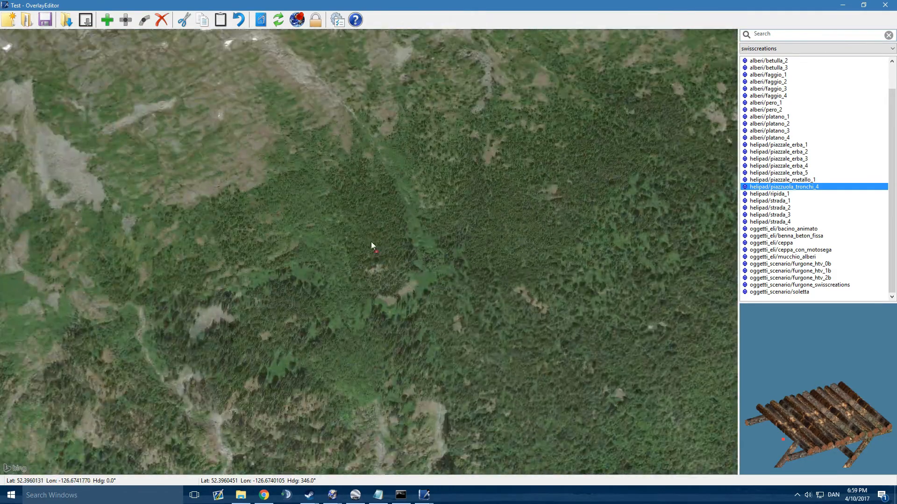
{"action": "scroll", "coordinate": [372, 246], "scroll_direction": "up", "scroll_amount": 6}
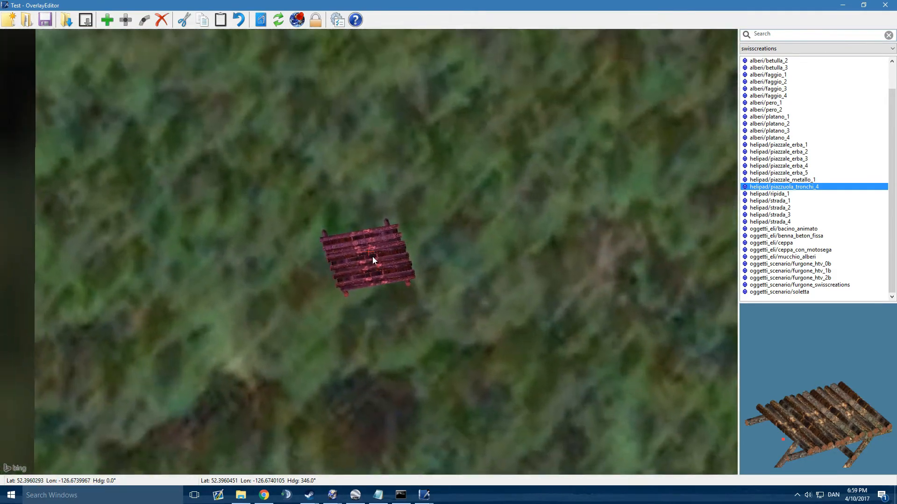
{"action": "scroll", "coordinate": [372, 259], "scroll_direction": "down", "scroll_amount": 5}
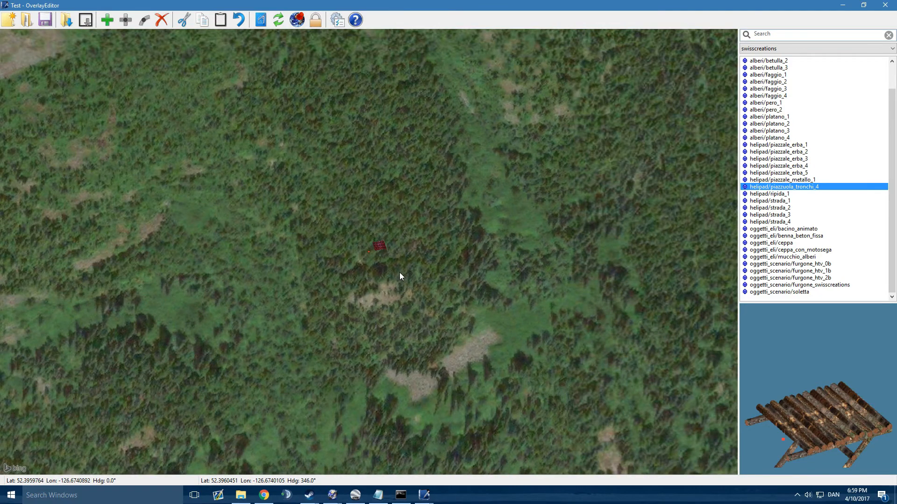
{"action": "scroll", "coordinate": [379, 249], "scroll_direction": "up", "scroll_amount": 4}
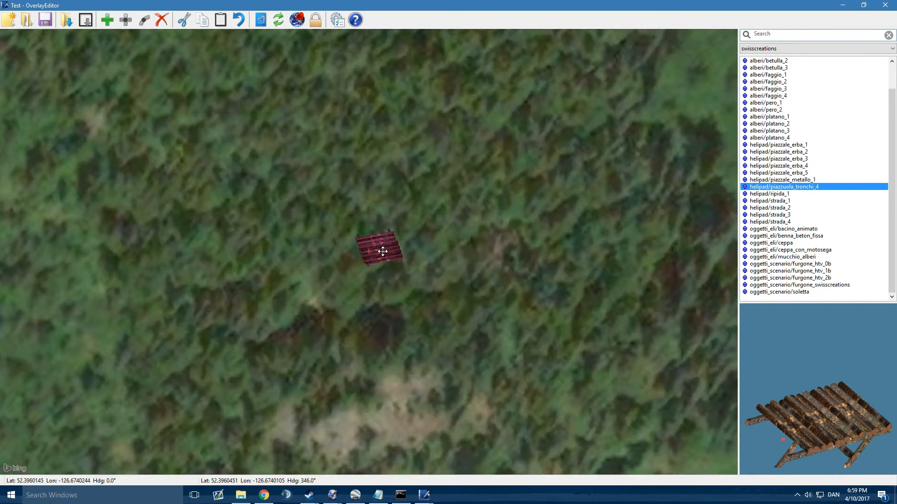
{"action": "scroll", "coordinate": [382, 251], "scroll_direction": "up", "scroll_amount": 4}
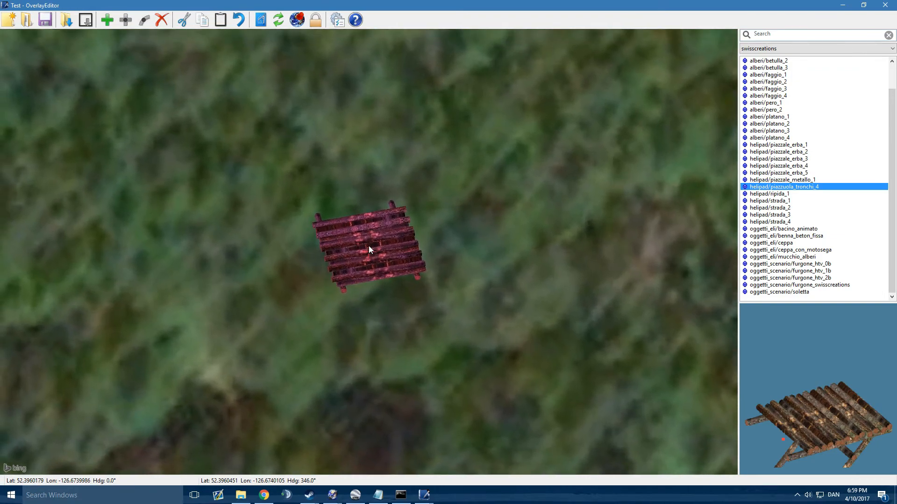
{"action": "scroll", "coordinate": [368, 248], "scroll_direction": "down", "scroll_amount": 3}
{"action": "scroll", "coordinate": [363, 253], "scroll_direction": "down", "scroll_amount": 2}
{"action": "scroll", "coordinate": [360, 253], "scroll_direction": "up", "scroll_amount": 6}
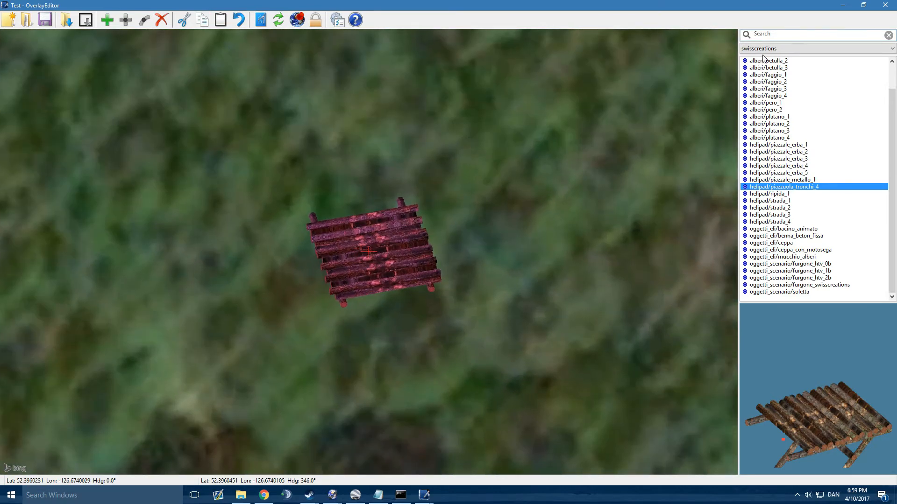
Step: Add an Exclude: Forests zone from the Exclusions category around the log helipad
{"action": "left_click", "coordinate": [763, 49]}
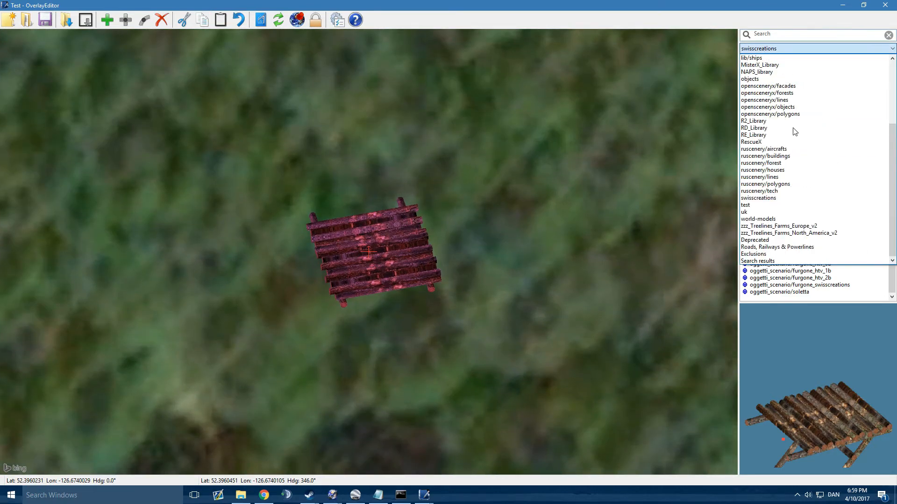
{"action": "left_click", "coordinate": [778, 253]}
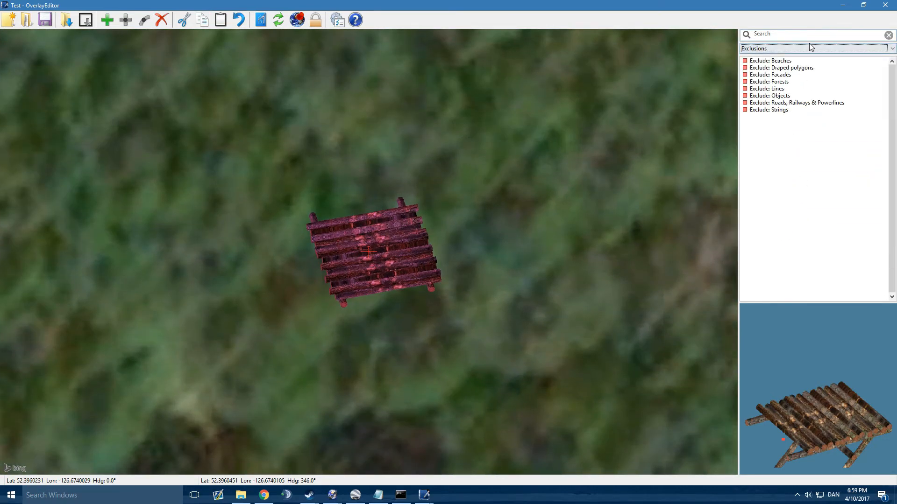
{"action": "left_click", "coordinate": [787, 83]}
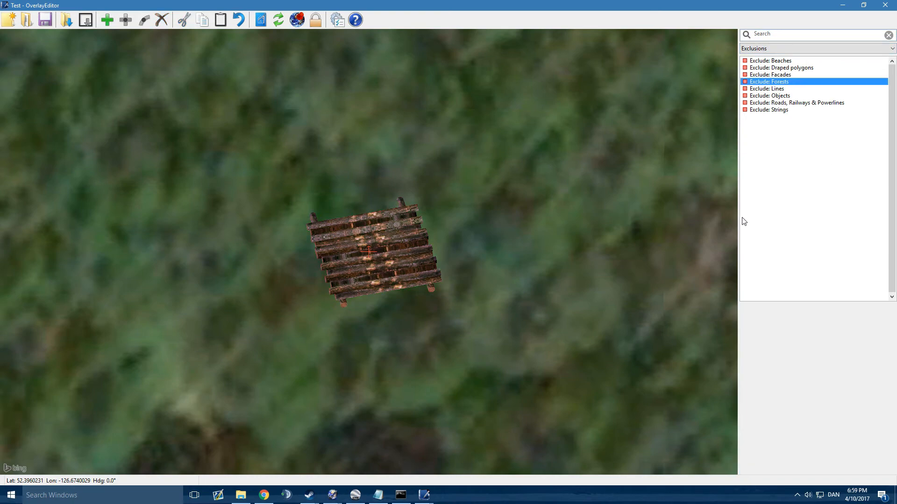
{"action": "left_click", "coordinate": [410, 228]}
{"action": "scroll", "coordinate": [411, 224], "scroll_direction": "down", "scroll_amount": 4}
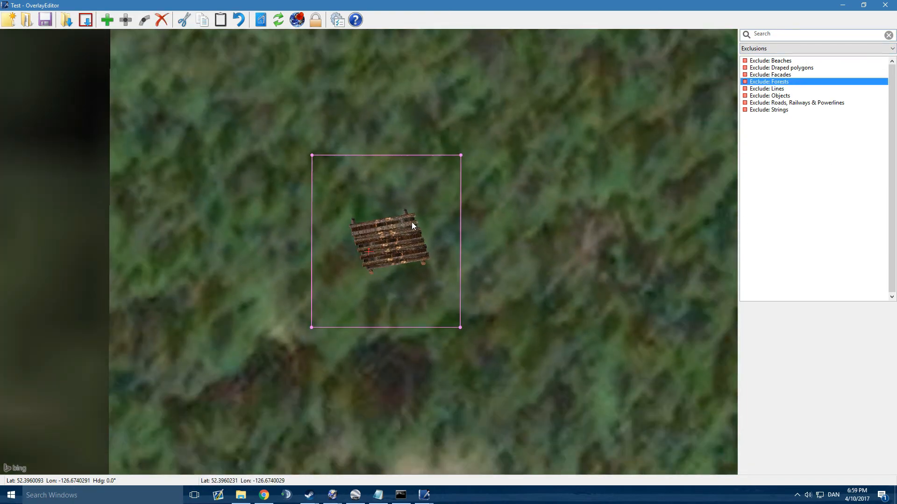
{"action": "scroll", "coordinate": [385, 207], "scroll_direction": "up", "scroll_amount": 4}
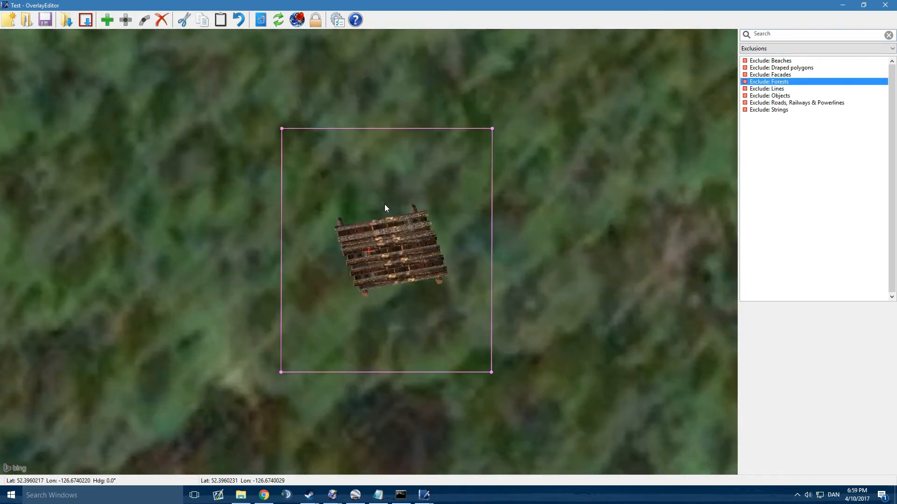
Step: Enlarge the forest exclusion zone around the log helipad to about 33 by 47 m by moving its northwest and southeast corners outward
{"action": "left_click", "coordinate": [275, 127]}
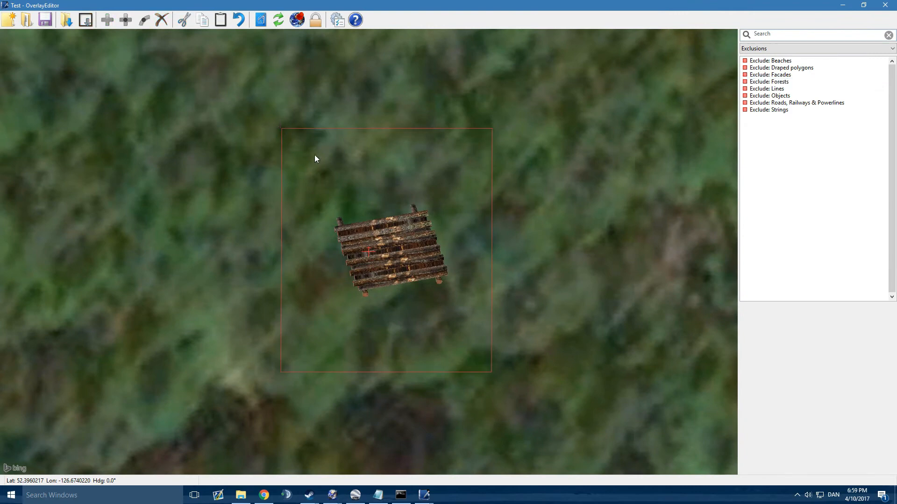
{"action": "left_click", "coordinate": [281, 127]}
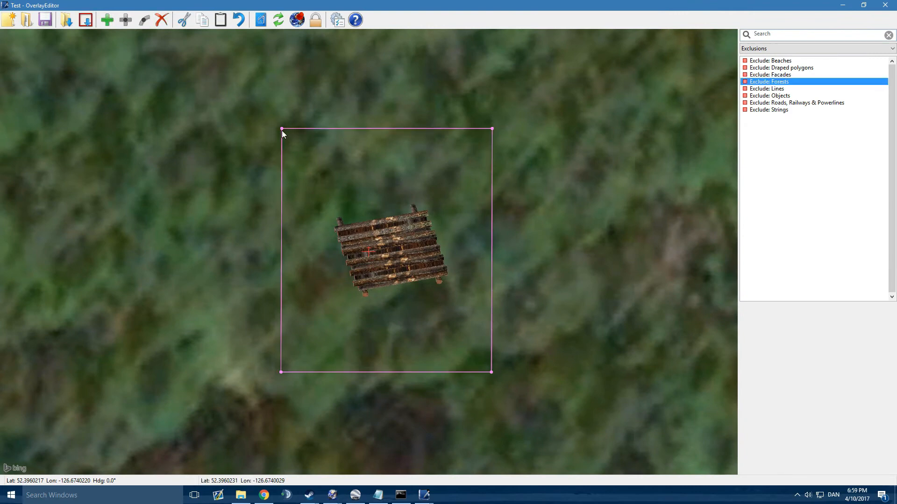
{"action": "left_click", "coordinate": [282, 128]}
{"action": "left_click", "coordinate": [281, 128]}
{"action": "left_click_drag", "start_coordinate": [281, 128], "coordinate": [156, 48]}
{"action": "scroll", "coordinate": [216, 89], "scroll_direction": "down", "scroll_amount": 2}
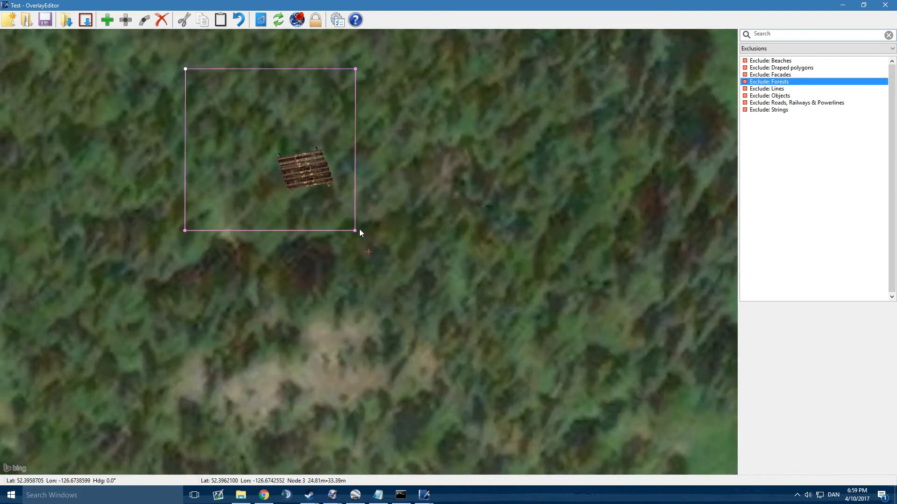
{"action": "left_click_drag", "start_coordinate": [354, 230], "coordinate": [410, 298]}
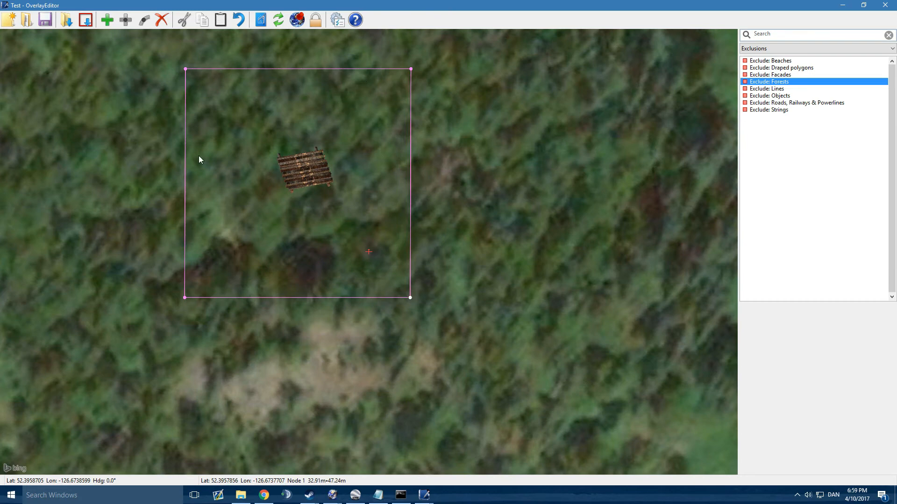
Step: Check the forest exclusion zone's placement around the log helipad and save the Test scenery package
{"action": "middle_click_drag", "start_coordinate": [311, 167], "coordinate": [382, 240]}
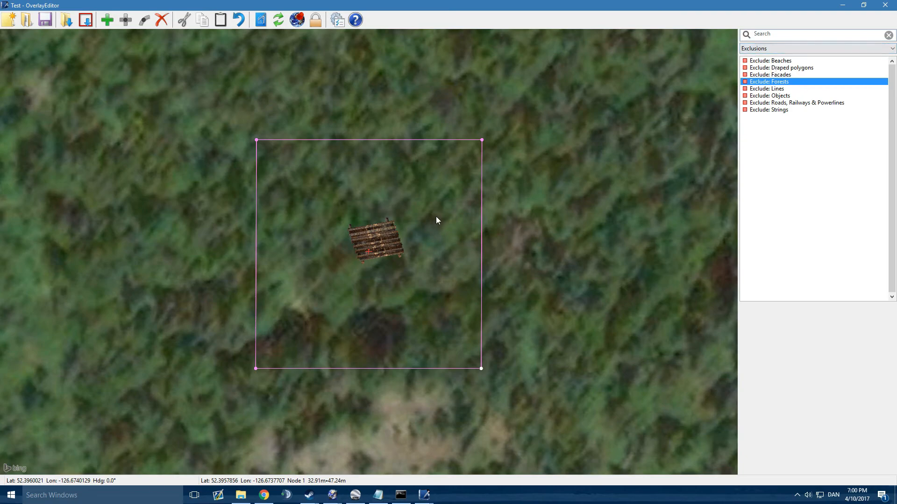
{"action": "middle_click_drag", "start_coordinate": [435, 216], "coordinate": [414, 175]}
{"action": "scroll", "coordinate": [412, 172], "scroll_direction": "down", "scroll_amount": 3}
{"action": "scroll", "coordinate": [413, 180], "scroll_direction": "up", "scroll_amount": 3}
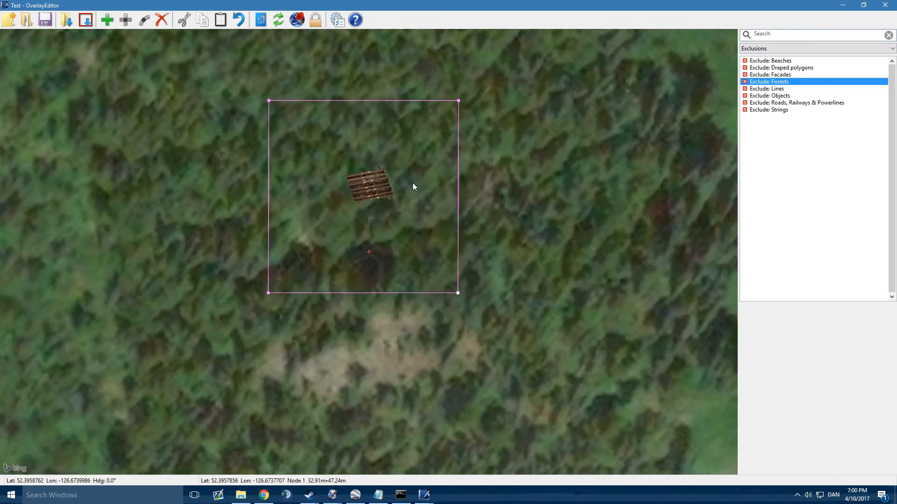
{"action": "scroll", "coordinate": [412, 182], "scroll_direction": "down", "scroll_amount": 4}
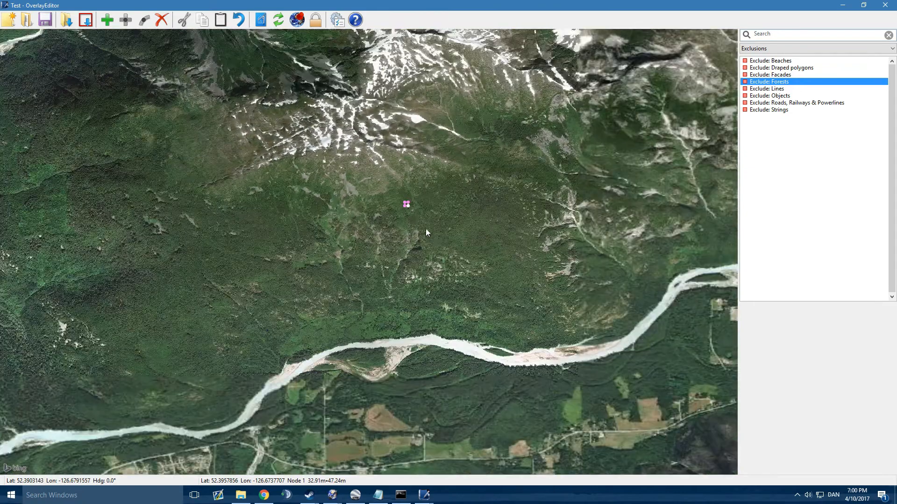
{"action": "middle_click_drag", "start_coordinate": [434, 235], "coordinate": [381, 105]}
{"action": "scroll", "coordinate": [452, 299], "scroll_direction": "up", "scroll_amount": 4}
{"action": "middle_click_drag", "start_coordinate": [452, 299], "coordinate": [398, 246]}
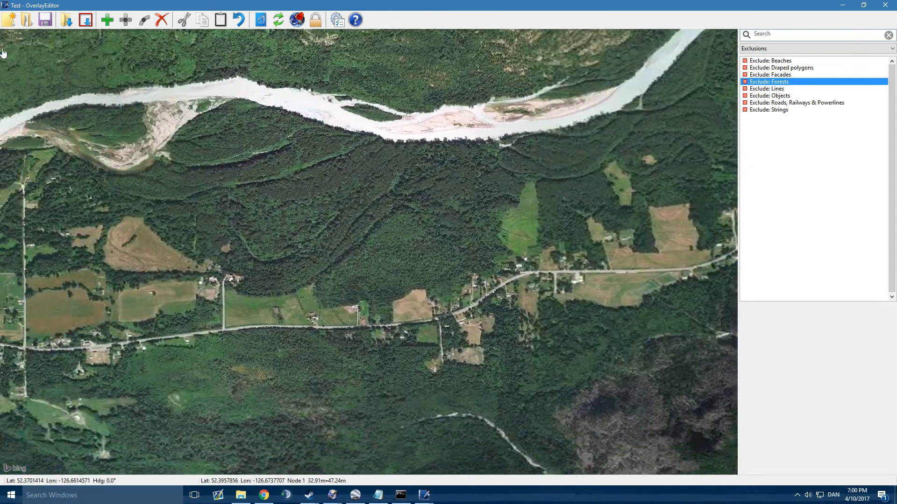
{"action": "left_click", "coordinate": [49, 25]}
Step: Locate the stretch of the valley's main road beside the brown field on the map
{"action": "middle_click_drag", "start_coordinate": [234, 240], "coordinate": [544, 186]}
{"action": "middle_click_drag", "start_coordinate": [584, 270], "coordinate": [416, 244]}
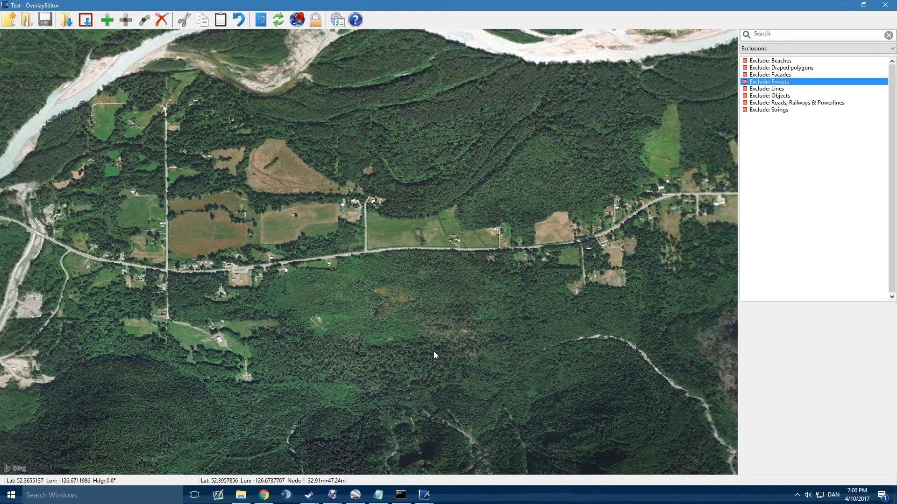
{"action": "scroll", "coordinate": [534, 254], "scroll_direction": "up", "scroll_amount": 3}
{"action": "middle_click_drag", "start_coordinate": [534, 254], "coordinate": [366, 309]}
{"action": "middle_click_drag", "start_coordinate": [430, 337], "coordinate": [363, 311]}
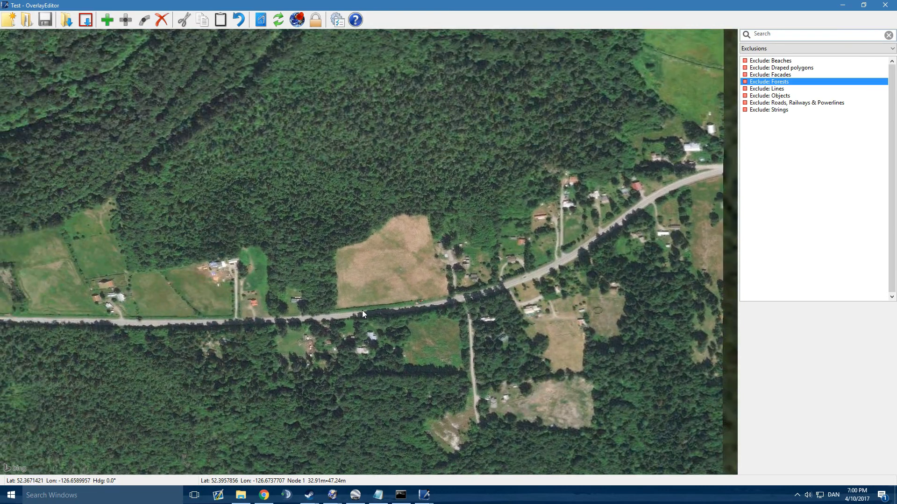